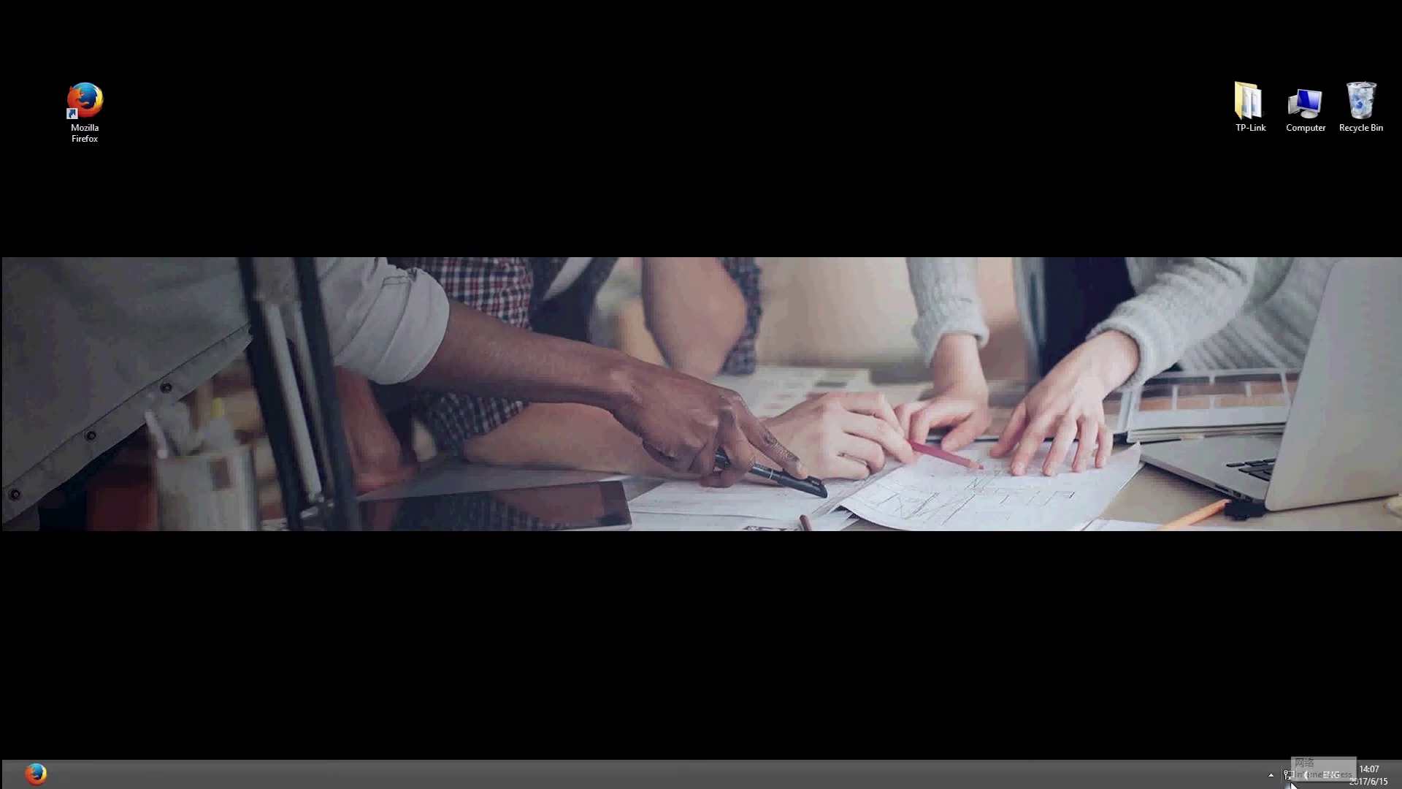
# Step: Join the TP-LINK_5G_869FAE Wi-Fi network from the Windows tray network list
pyautogui.click(1291, 778)
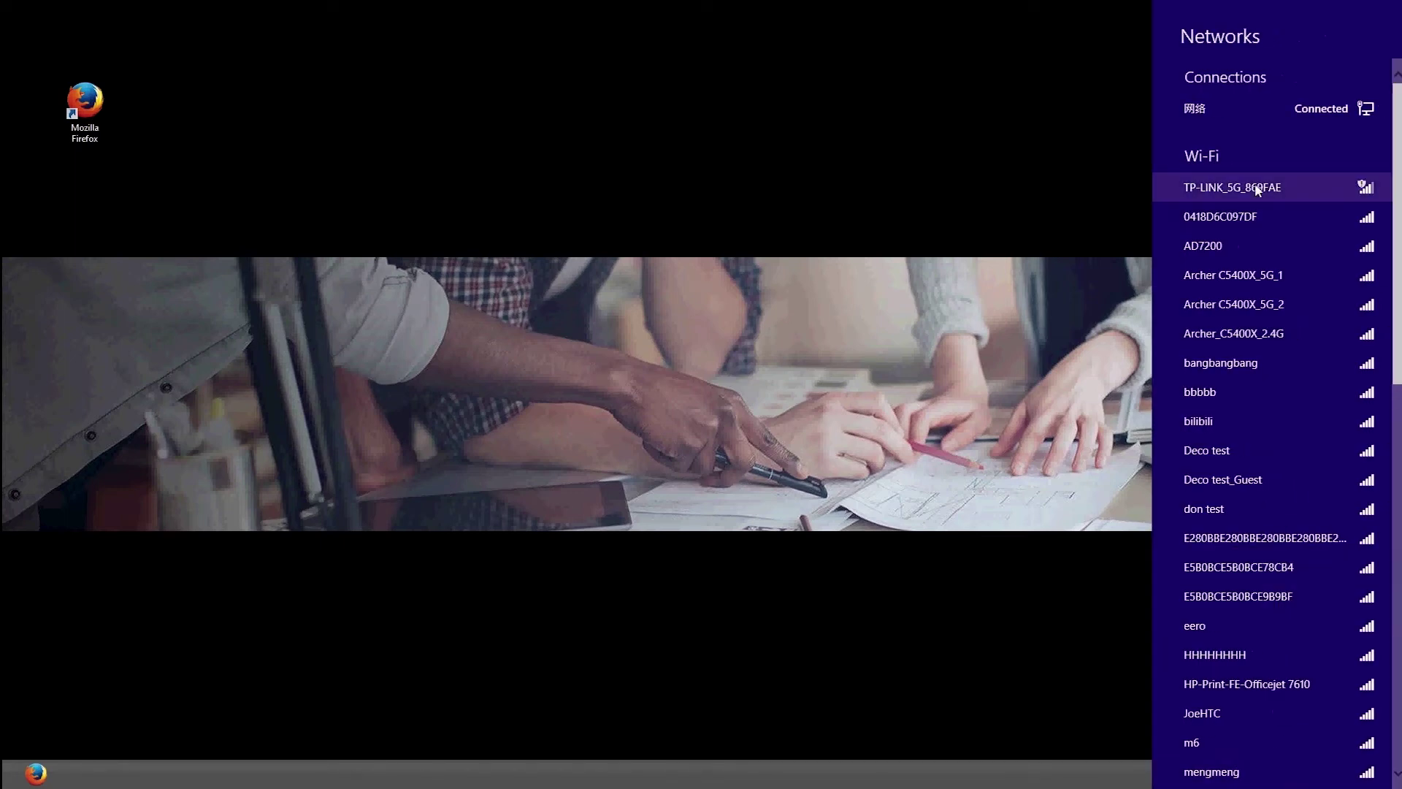
pyautogui.click(1314, 191)
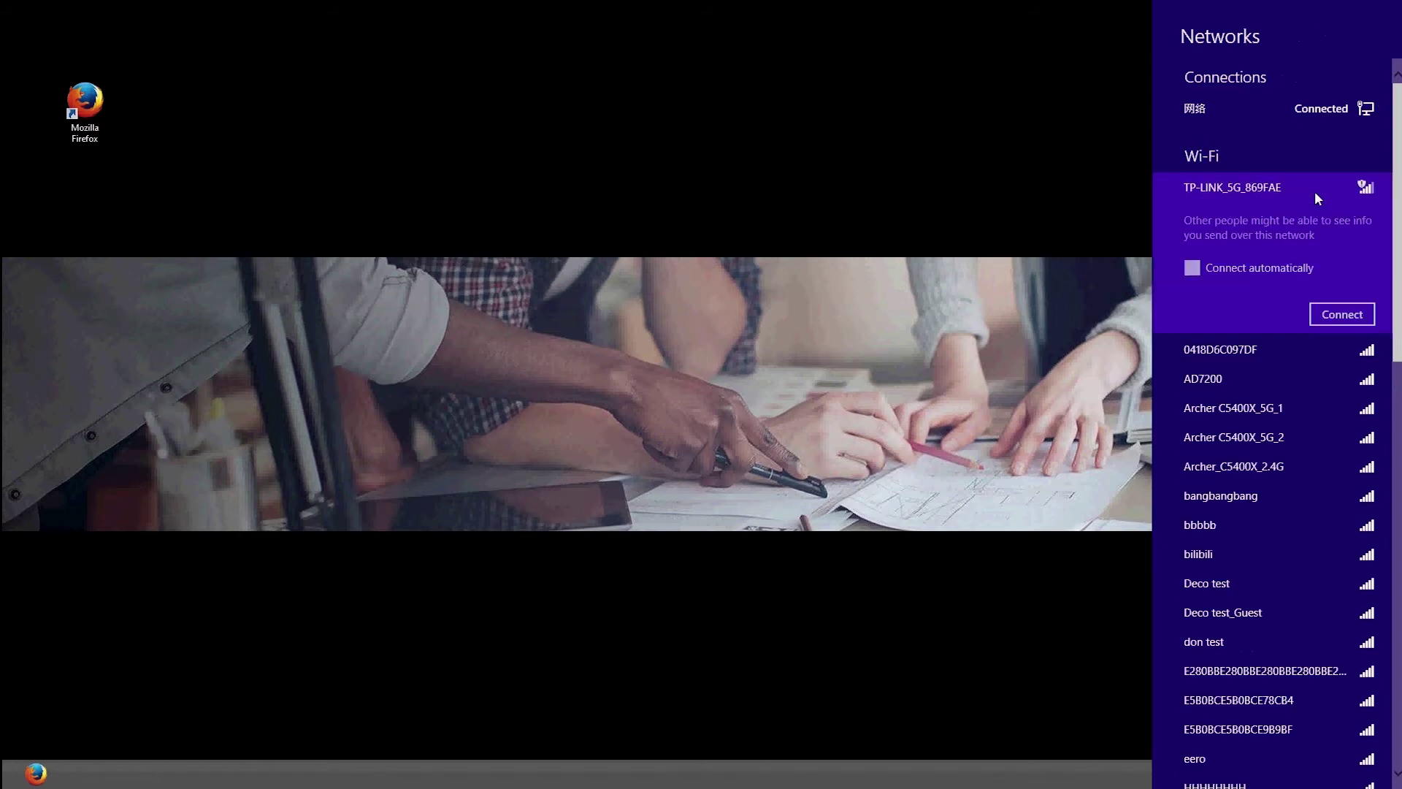
pyautogui.click(1336, 321)
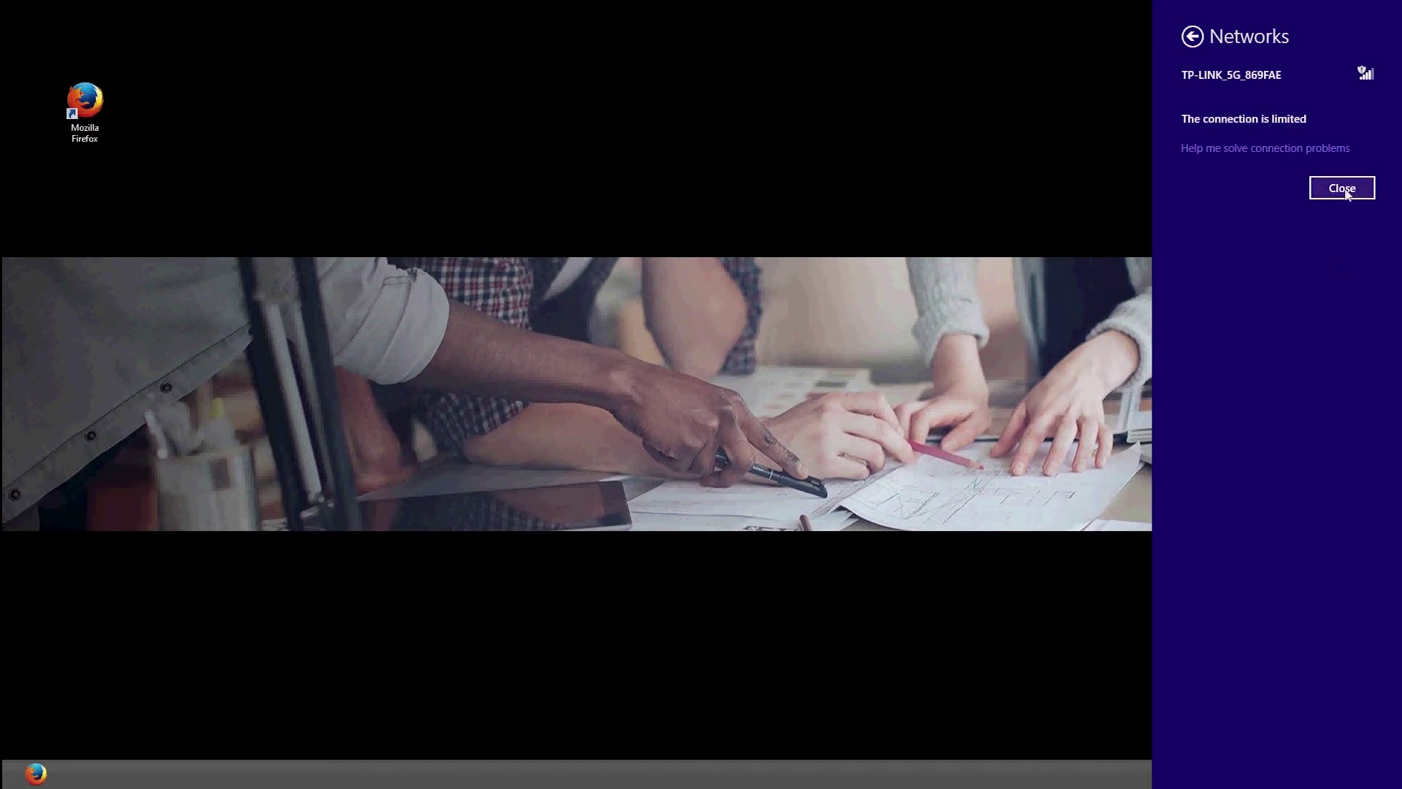
pyautogui.click(1342, 187)
# Step: Open the EAP225 web interface in Firefox and log in with the default admin credentials
pyautogui.click(35, 773)
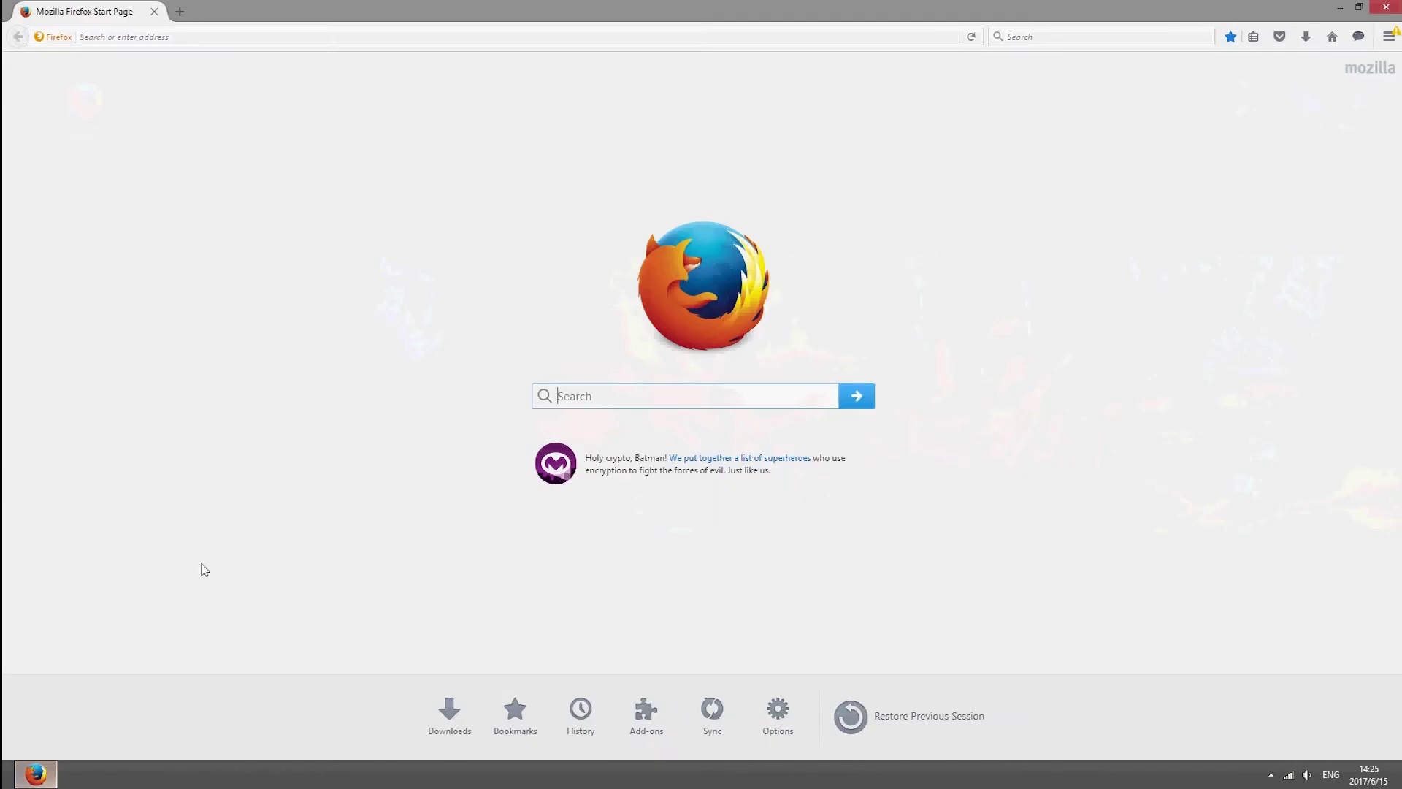
pyautogui.click(475, 42)
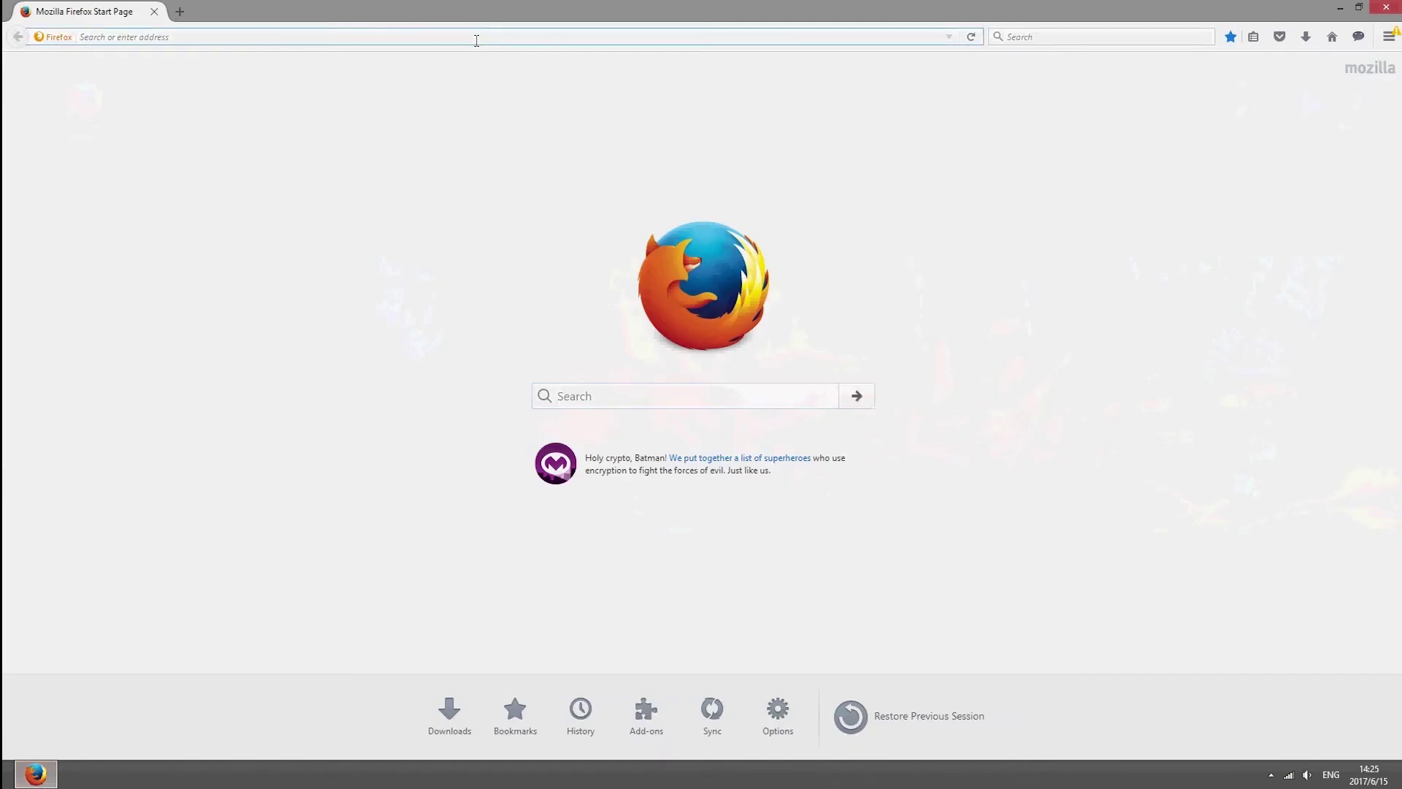
pyautogui.write('ap.net')
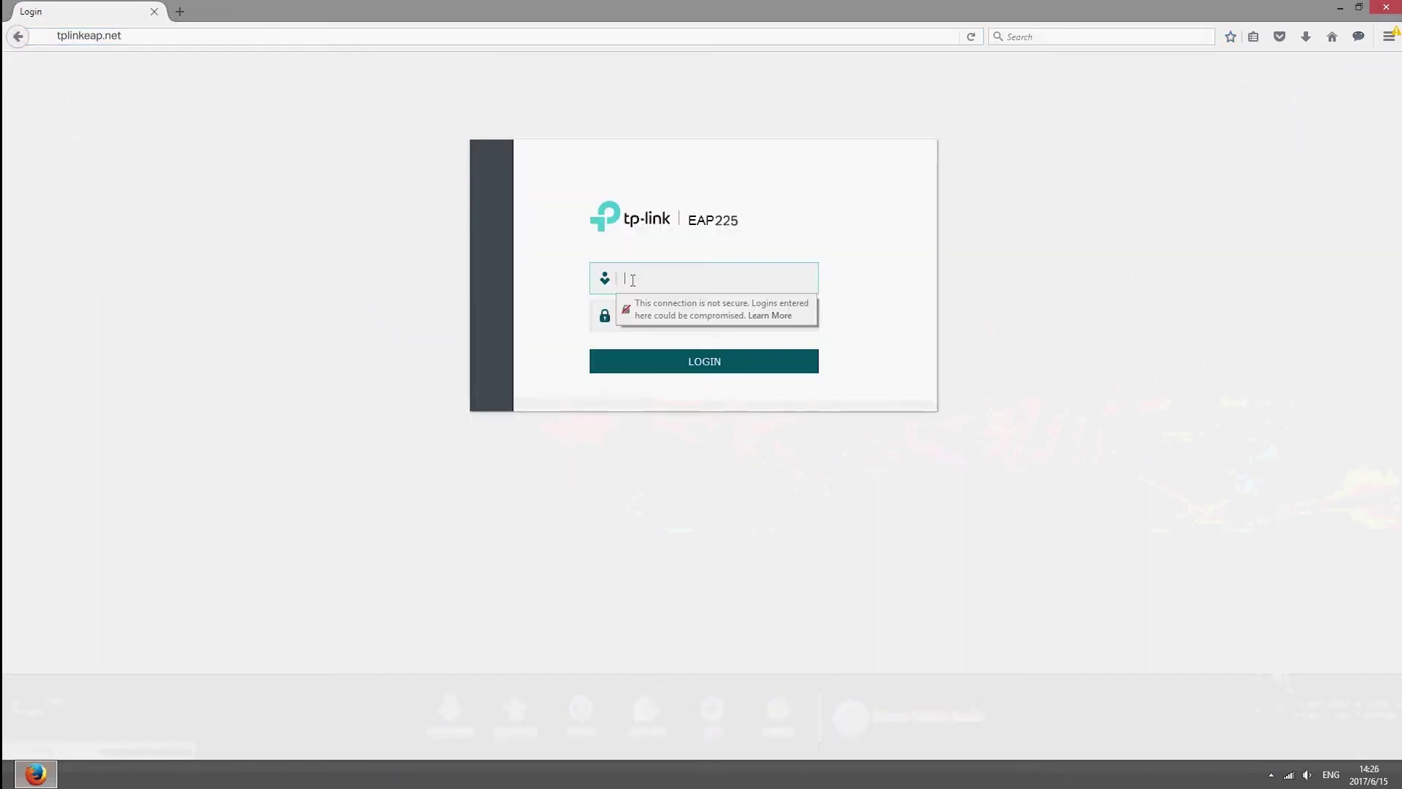
pyautogui.write('admin')
pyautogui.press('Return')
pyautogui.write('admin')
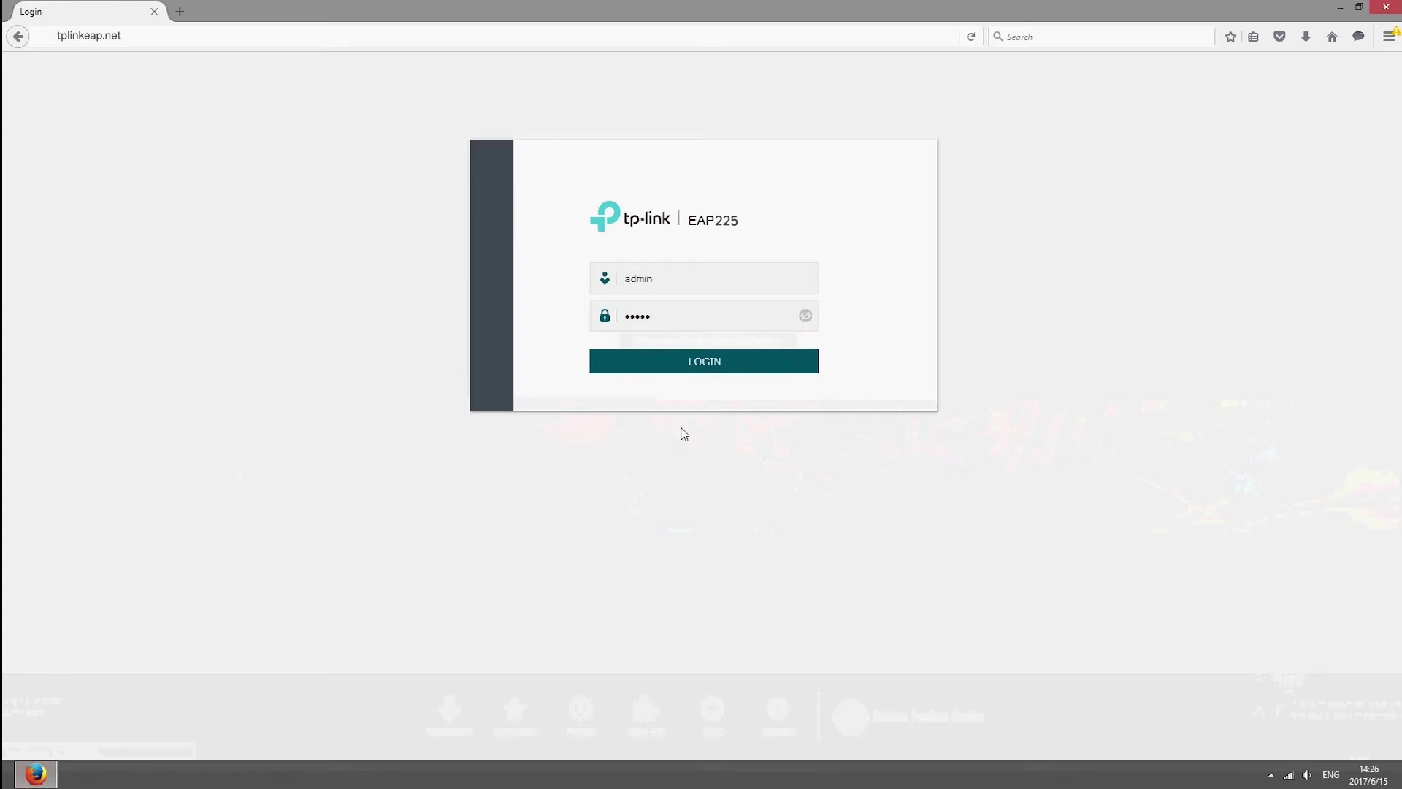
pyautogui.click(730, 362)
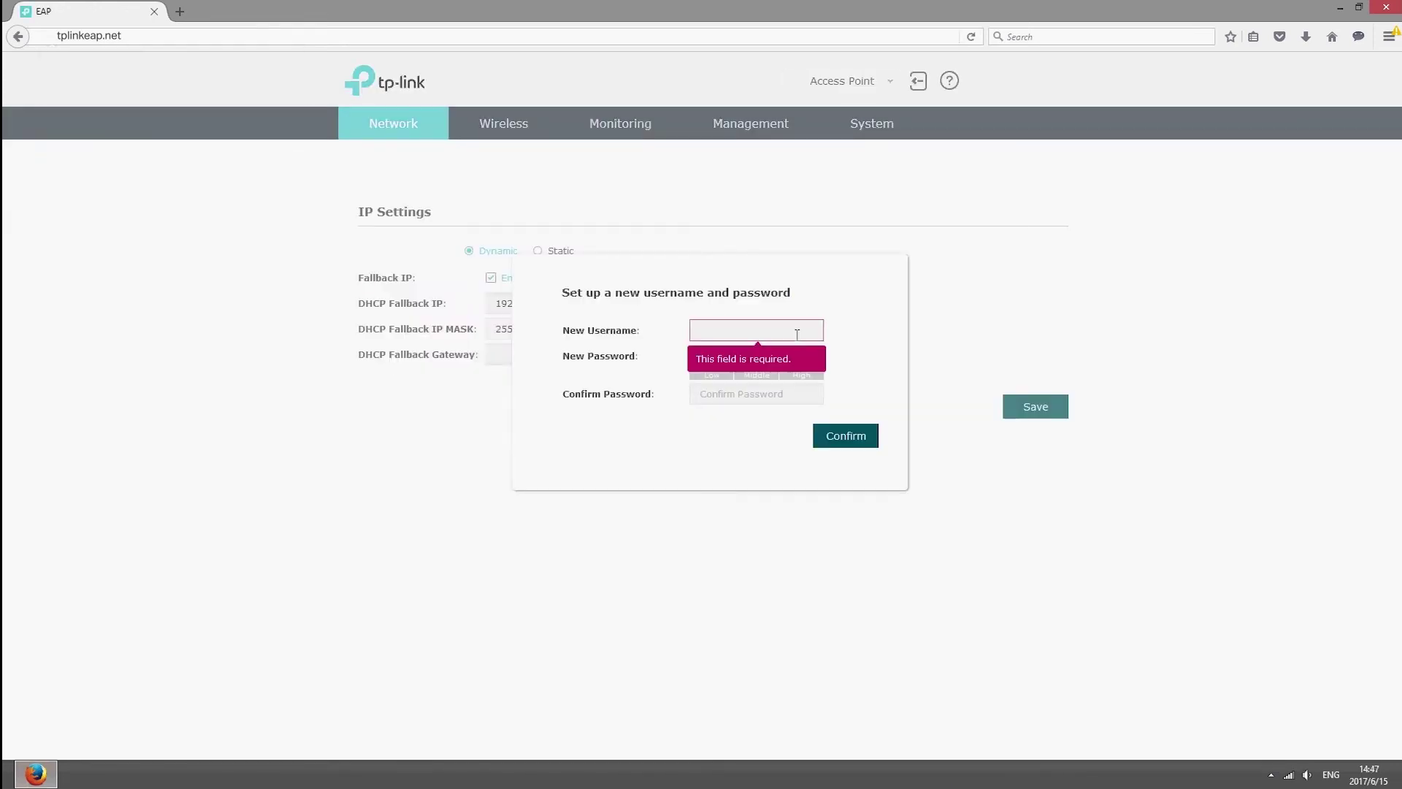
# Step: Replace the default login with a new username and password, confirming the change
pyautogui.write('tplink')
pyautogui.press('Return')
pyautogui.write('tplink')
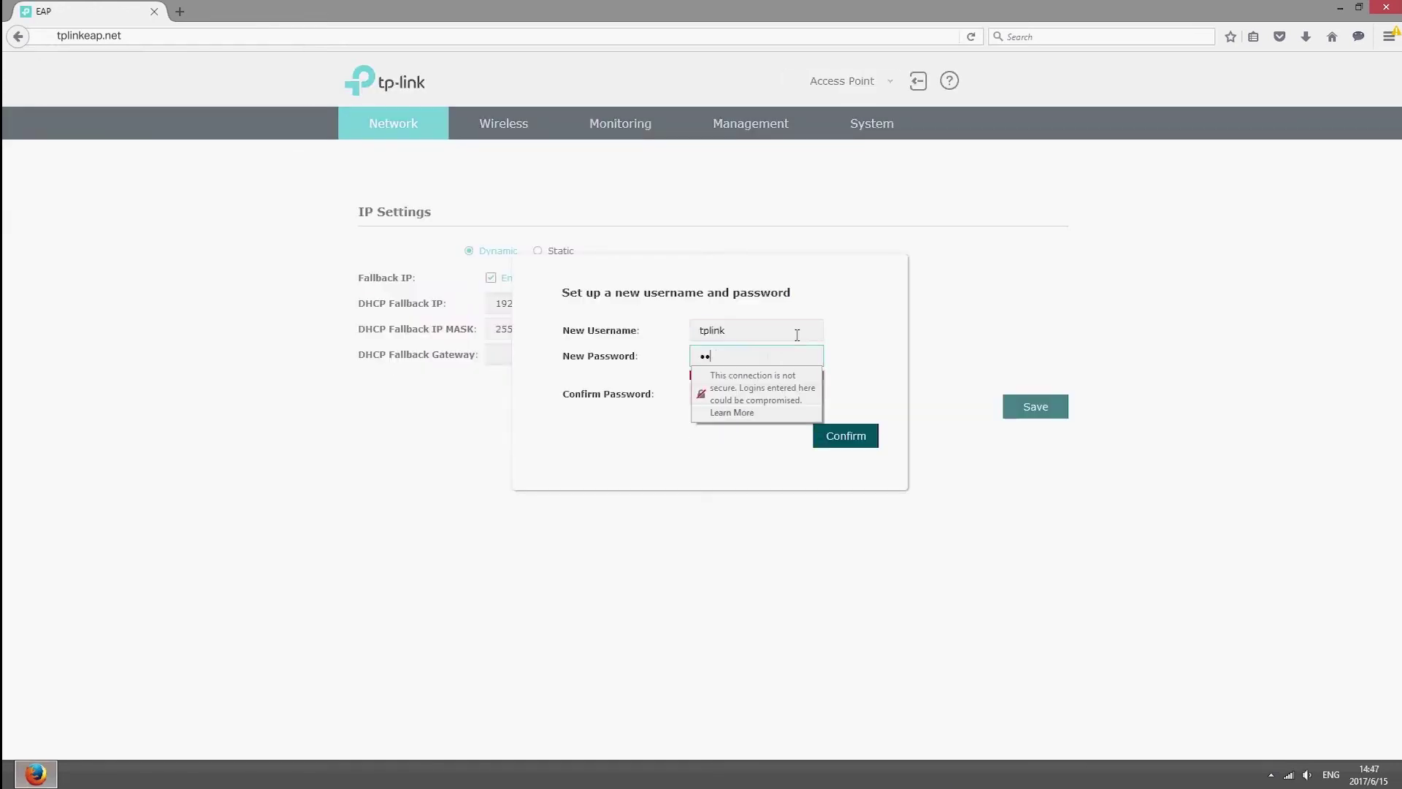
pyautogui.press('Tab')
pyautogui.write('tplink')
pyautogui.press('Return')
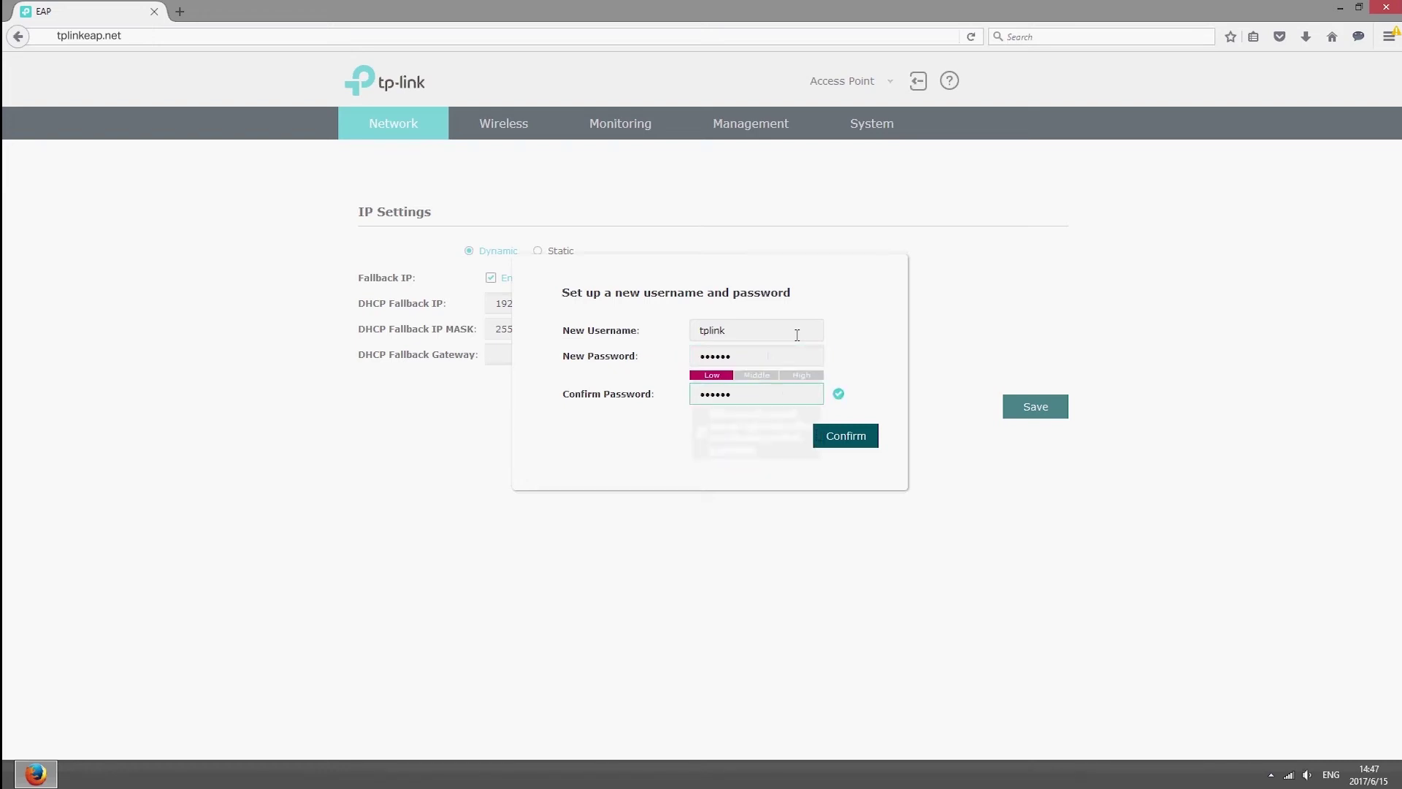
# Step: Set TP-LINK_2.4G_869FAD to WPA-PSK security with Portal enabled, then view Portal Configuration
pyautogui.click(521, 122)
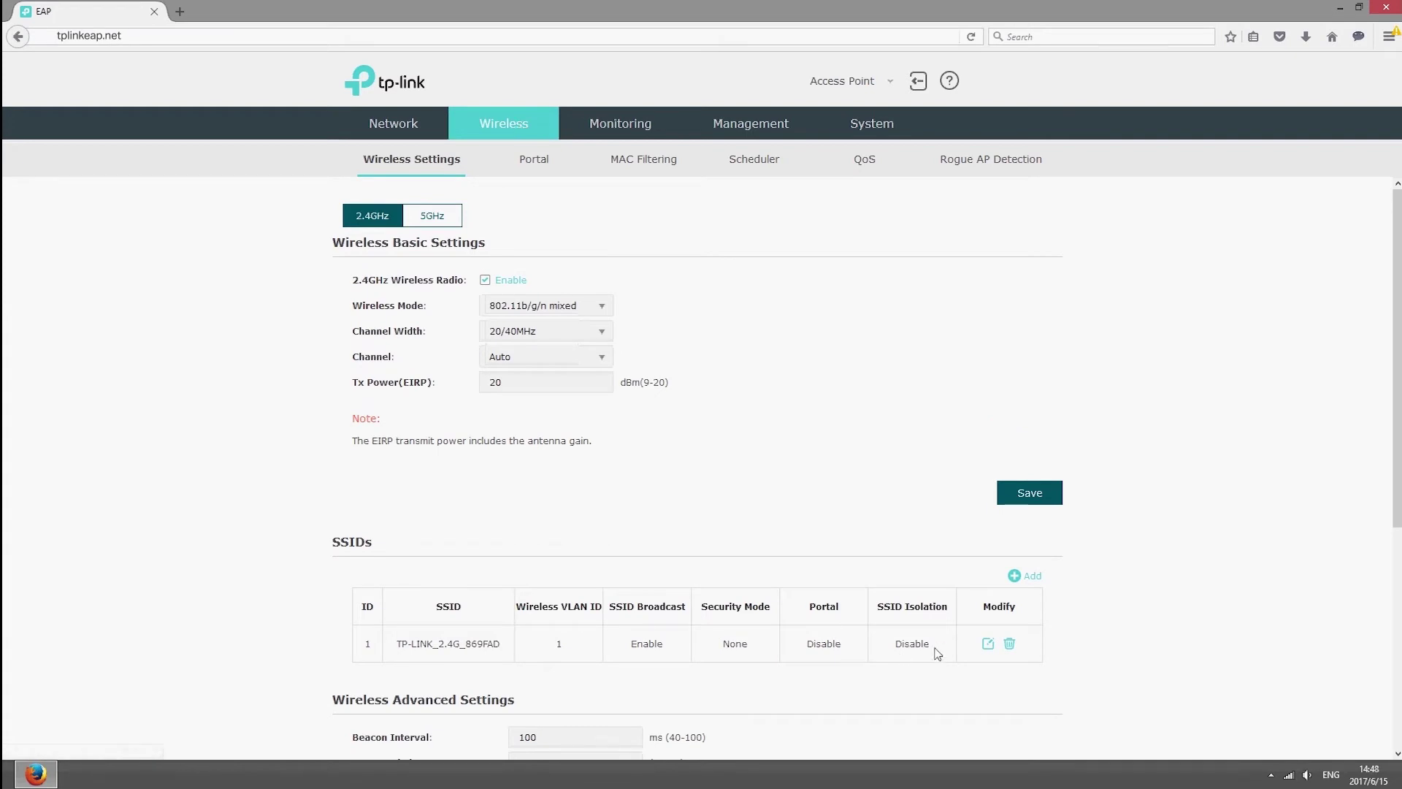
pyautogui.click(987, 644)
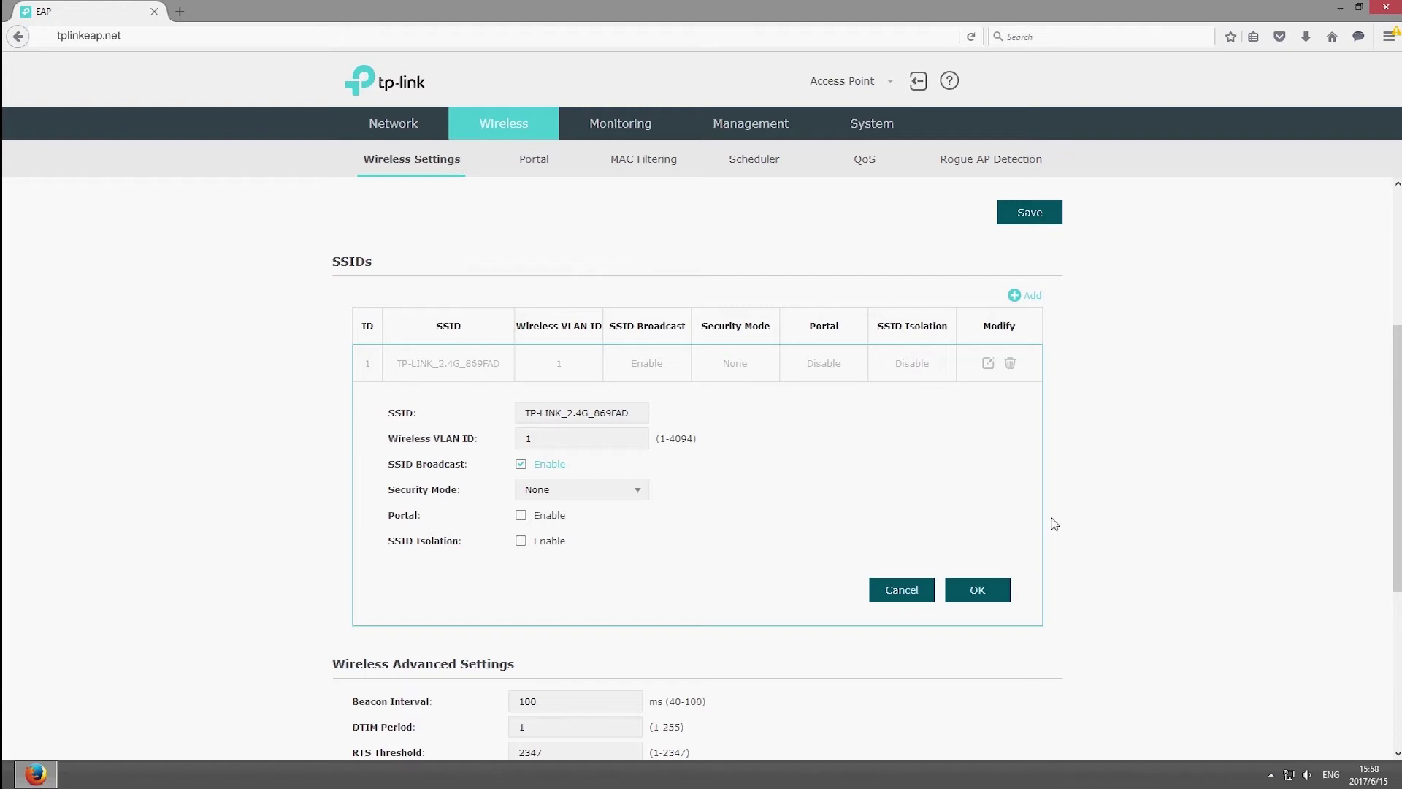
pyautogui.click(636, 491)
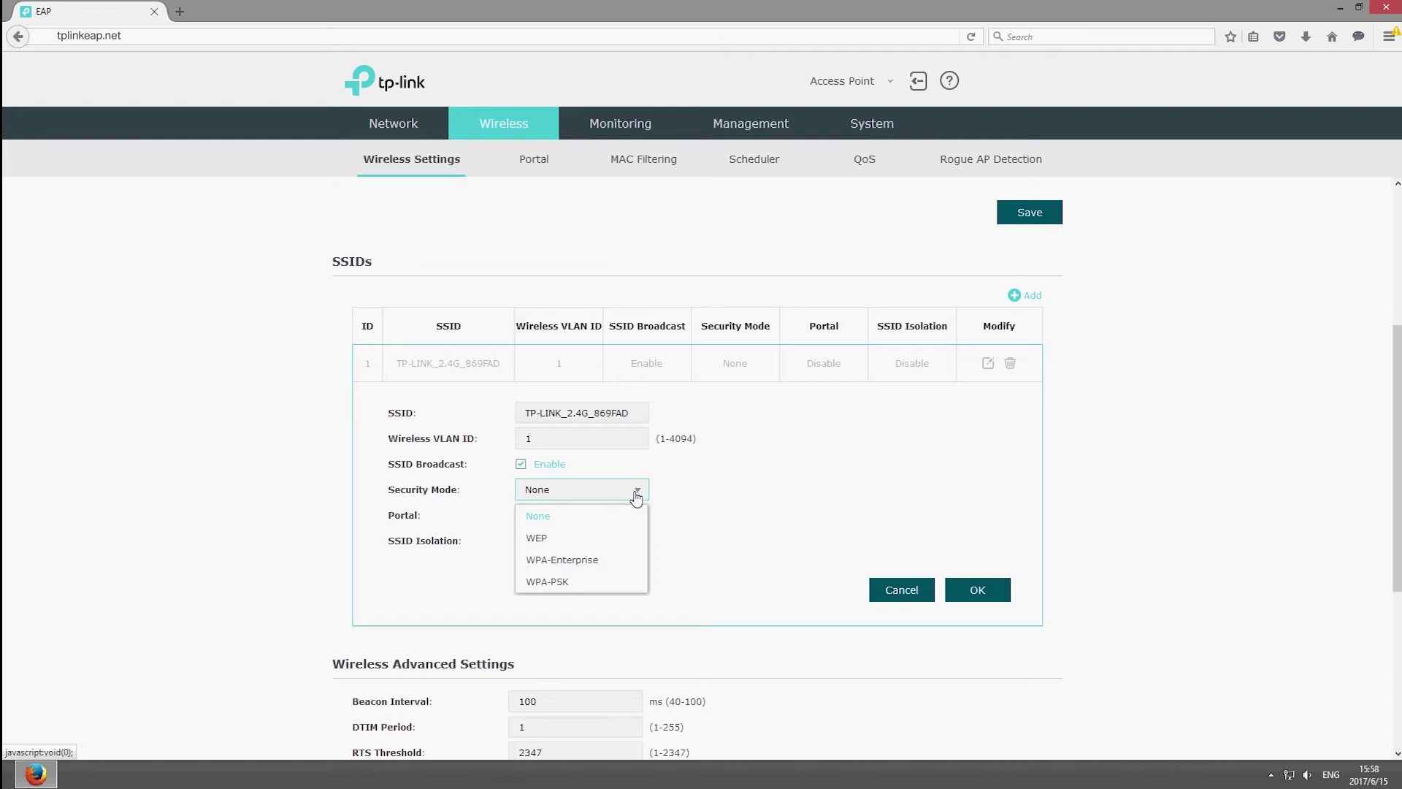
pyautogui.click(612, 582)
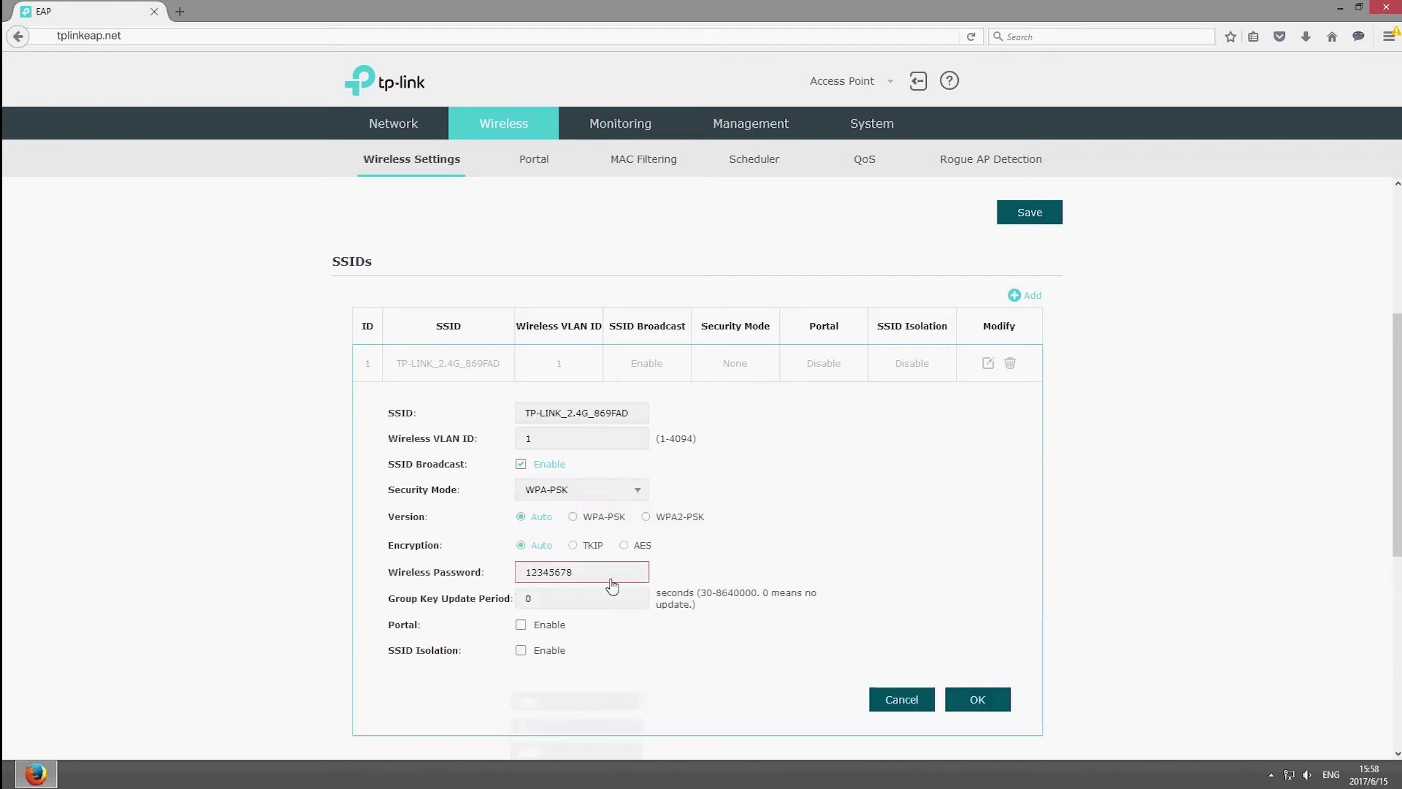
pyautogui.click(616, 603)
pyautogui.click(522, 627)
pyautogui.click(982, 699)
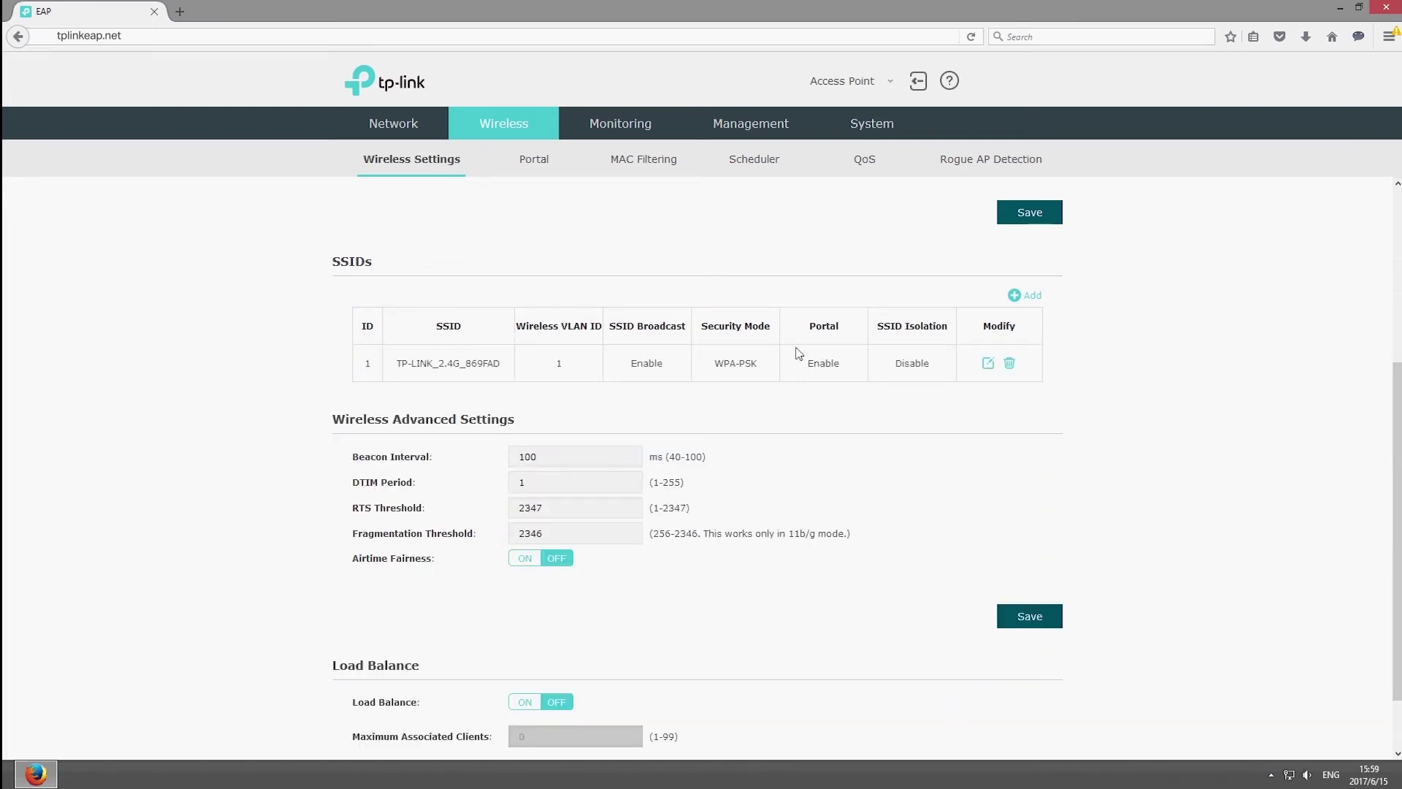
pyautogui.click(549, 167)
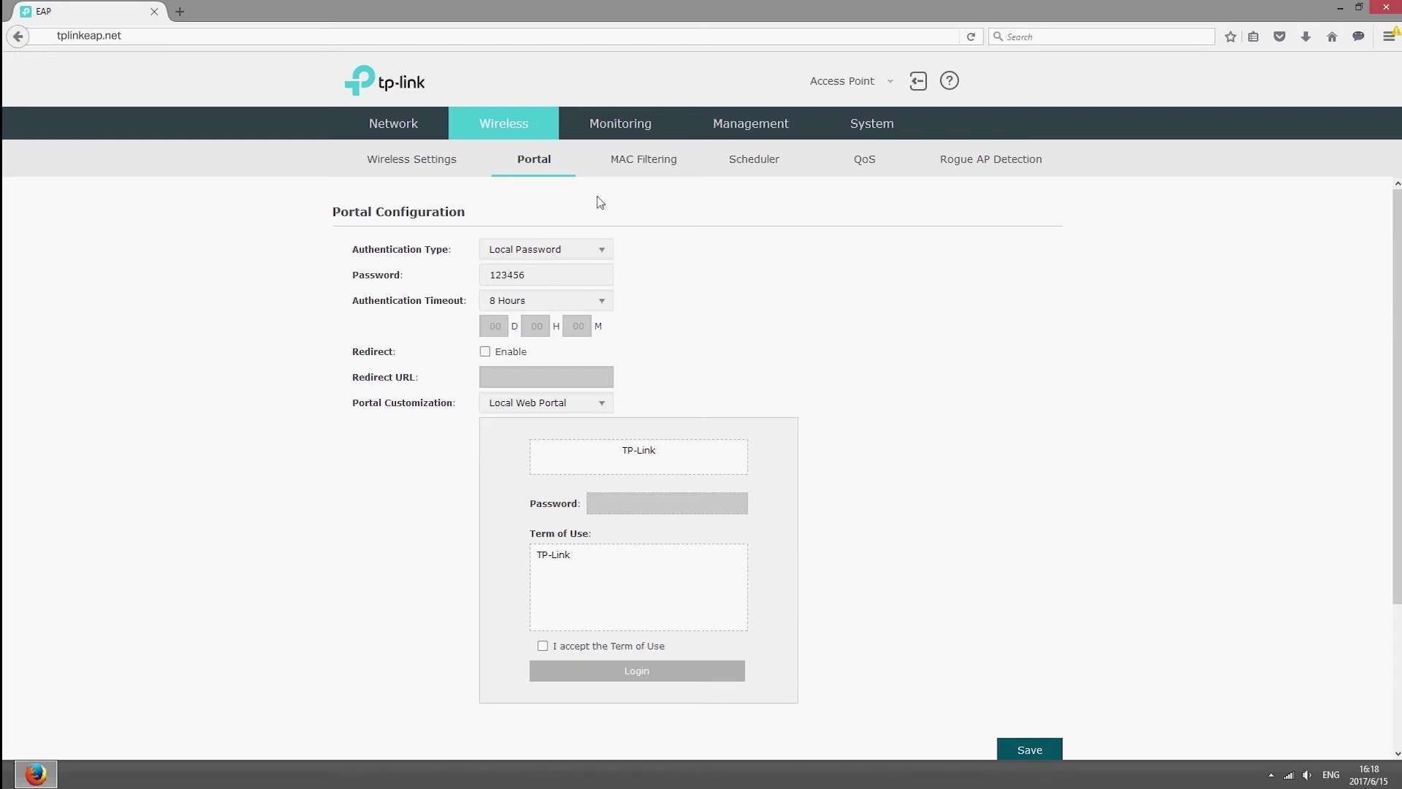
# Step: Browse the Monitoring AP list, the Management system log, and the System account page
pyautogui.click(596, 124)
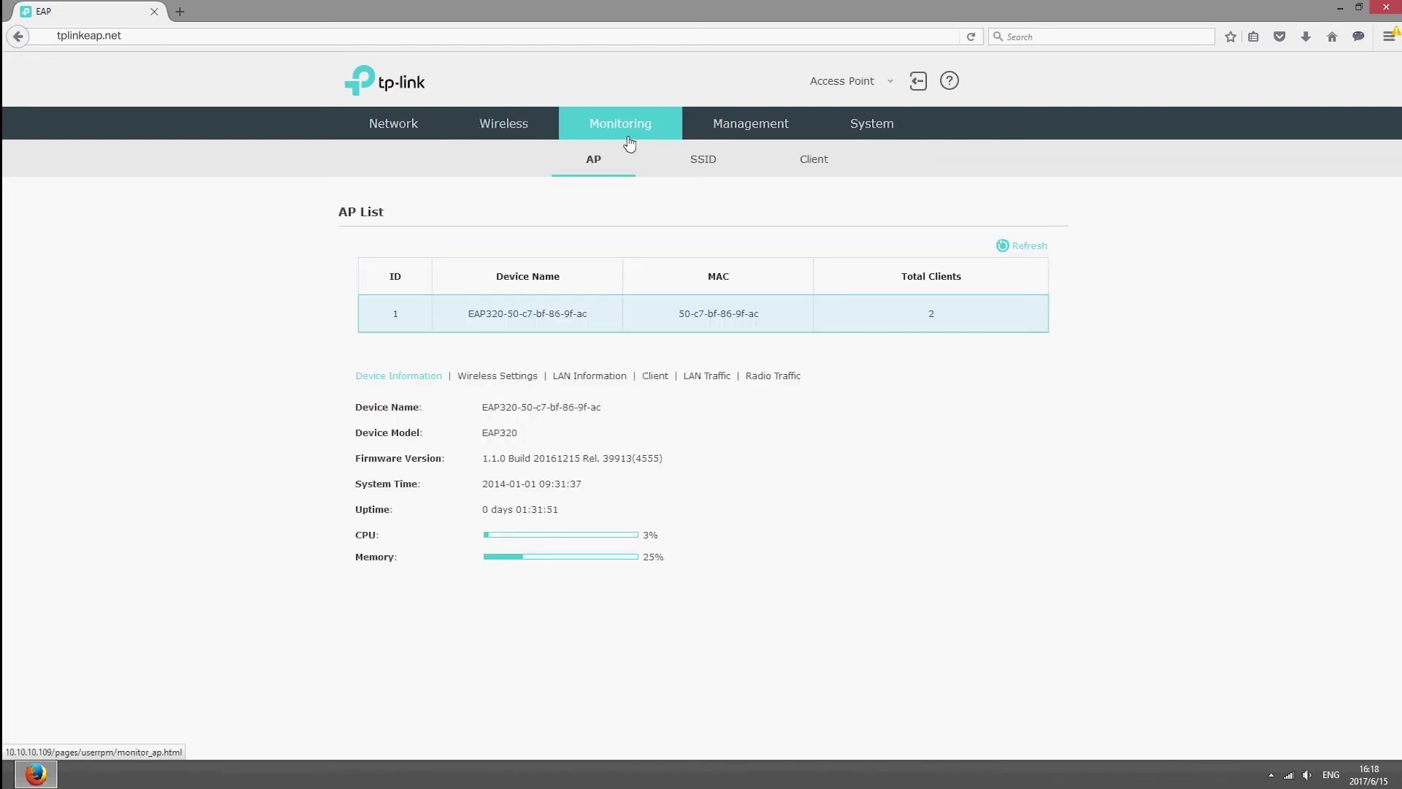
pyautogui.click(752, 126)
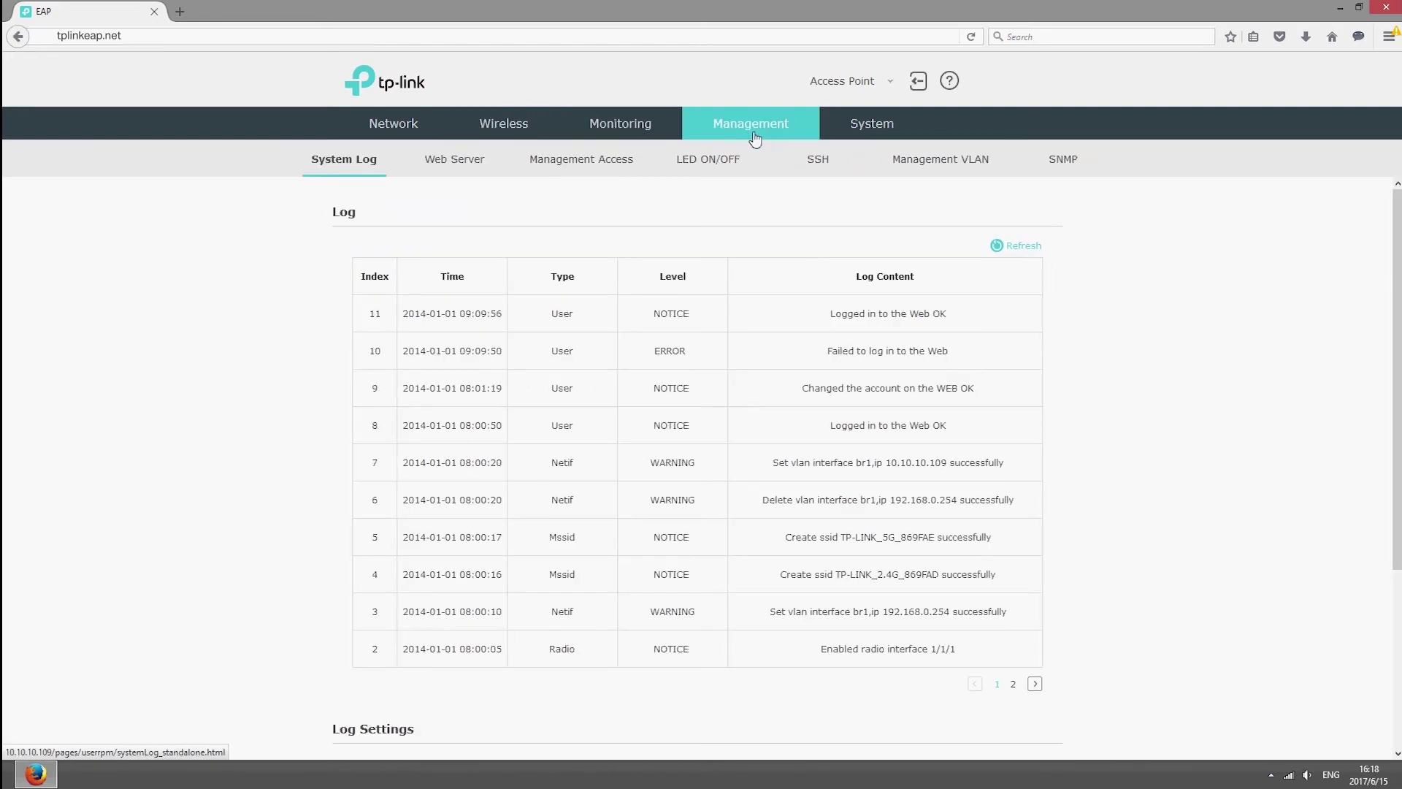
pyautogui.click(886, 133)
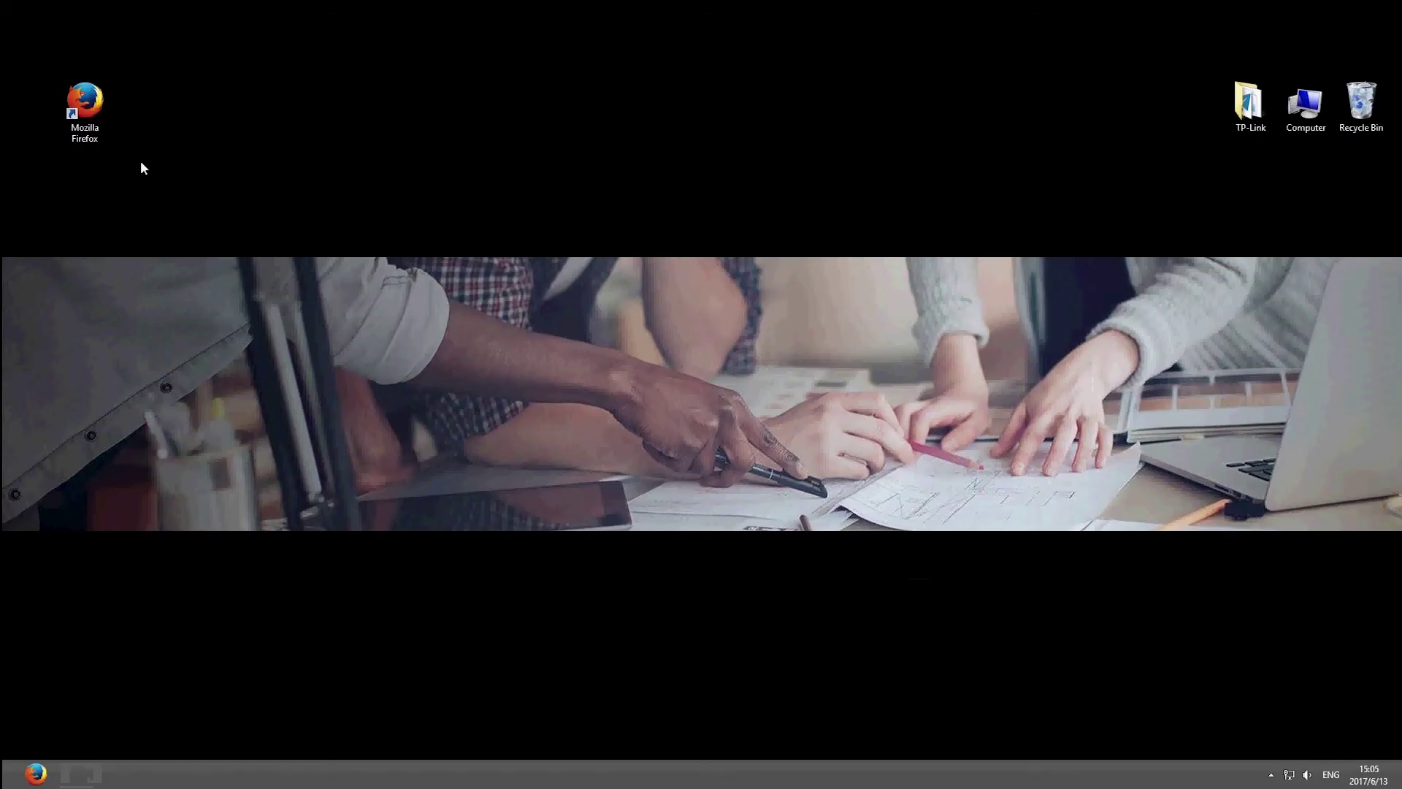
# Step: Search tp-link.com for 'EAP controller' and open the EAP Controller product page
pyautogui.doubleClick(99, 119)
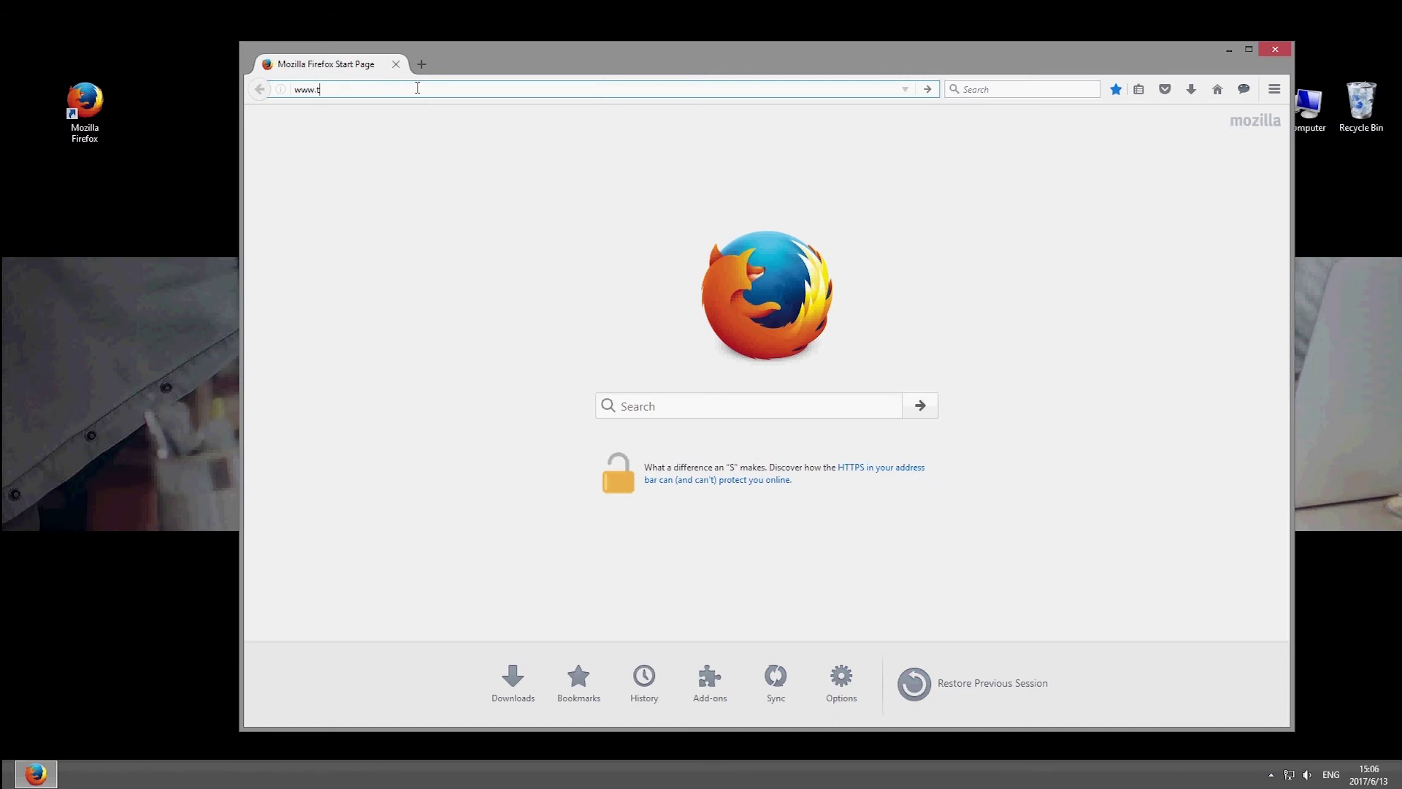
pyautogui.write('p-link.com')
pyautogui.press('Return')
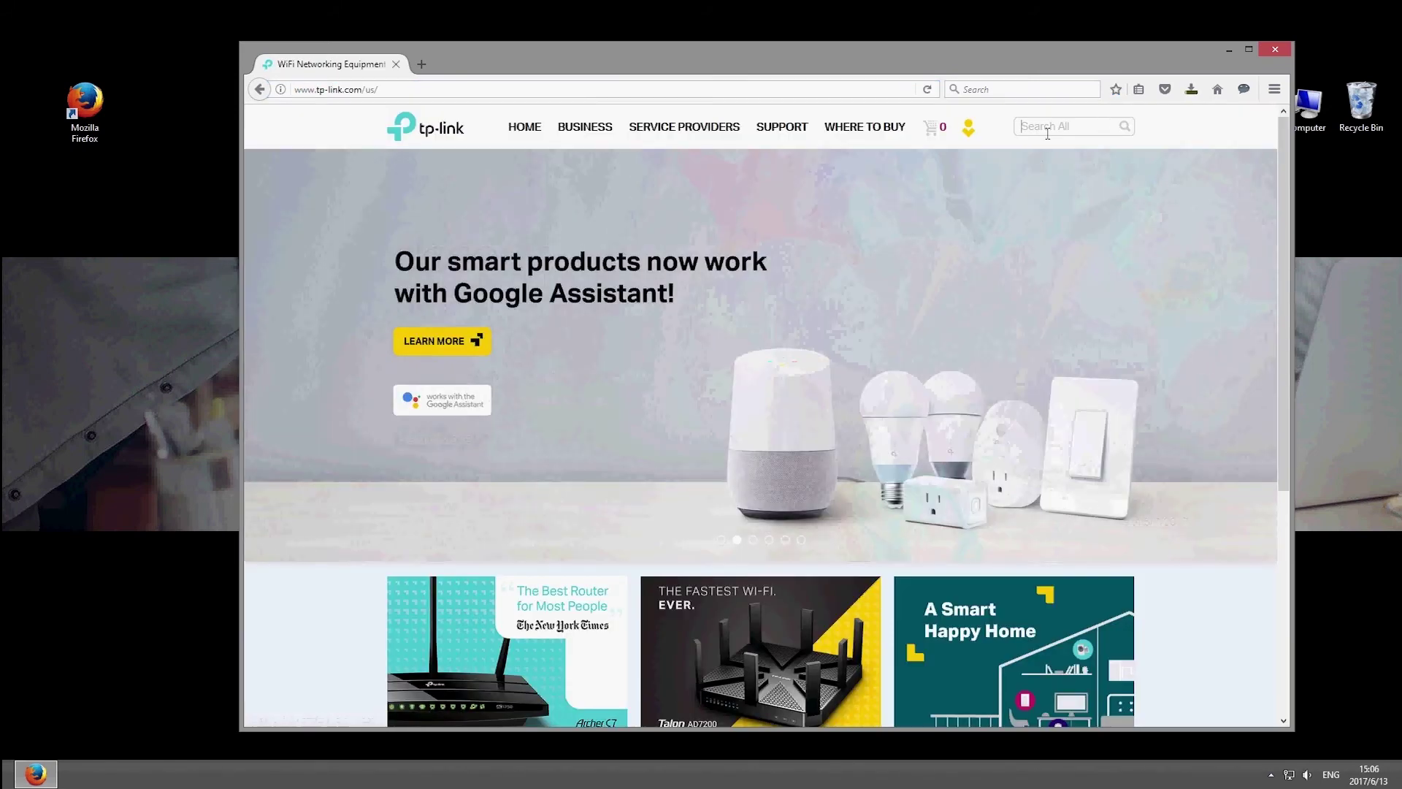
pyautogui.click(1047, 128)
pyautogui.write('EAP')
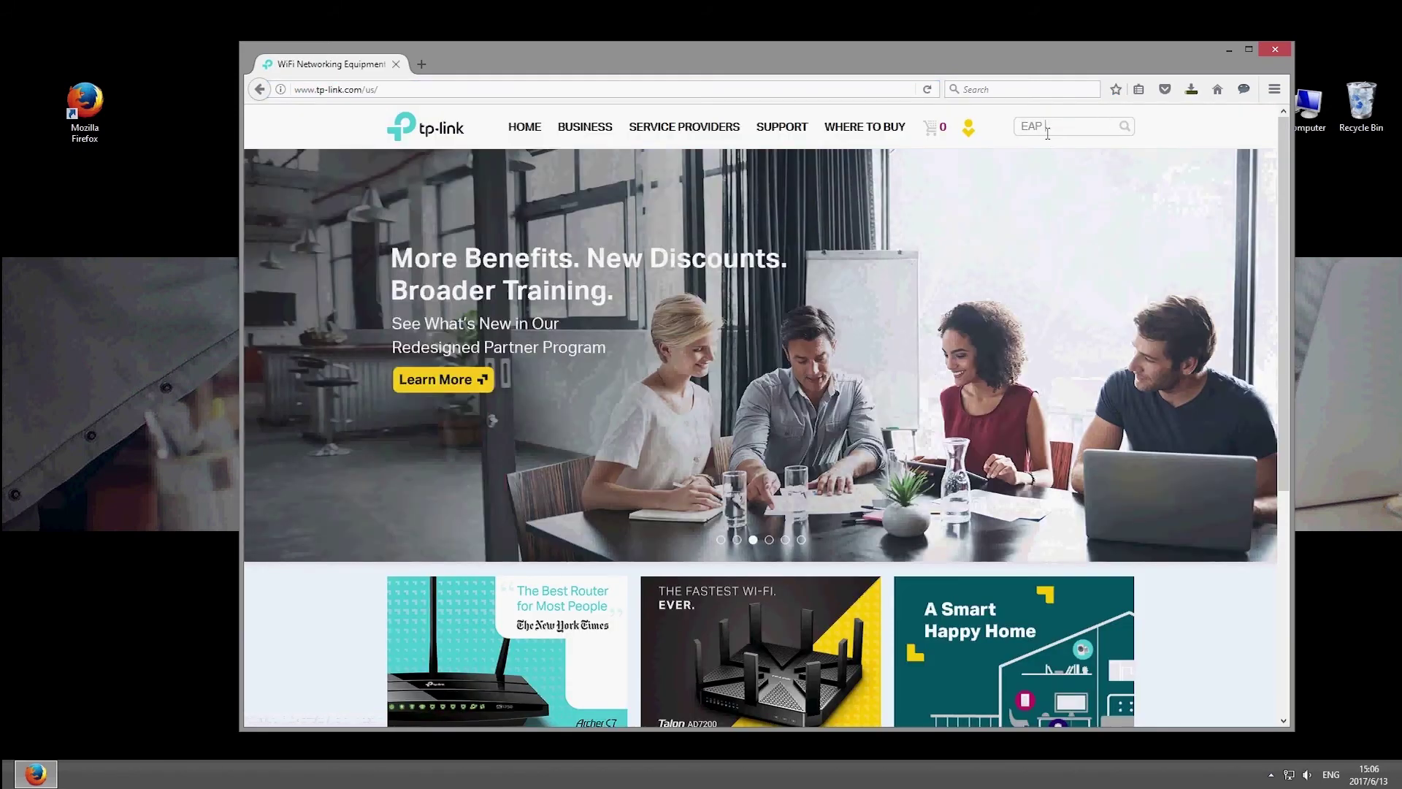
pyautogui.write(' controller')
pyautogui.press('Return')
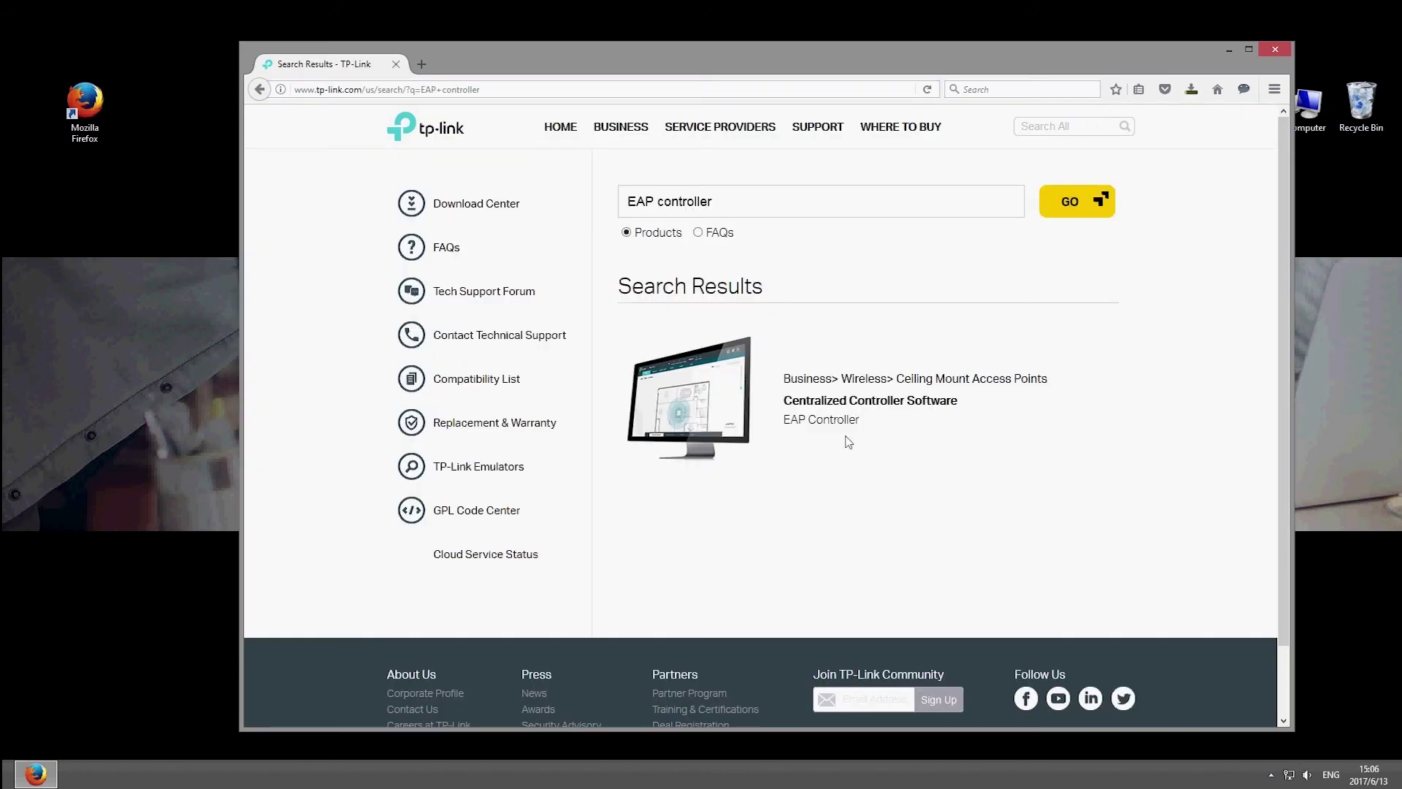
pyautogui.click(842, 420)
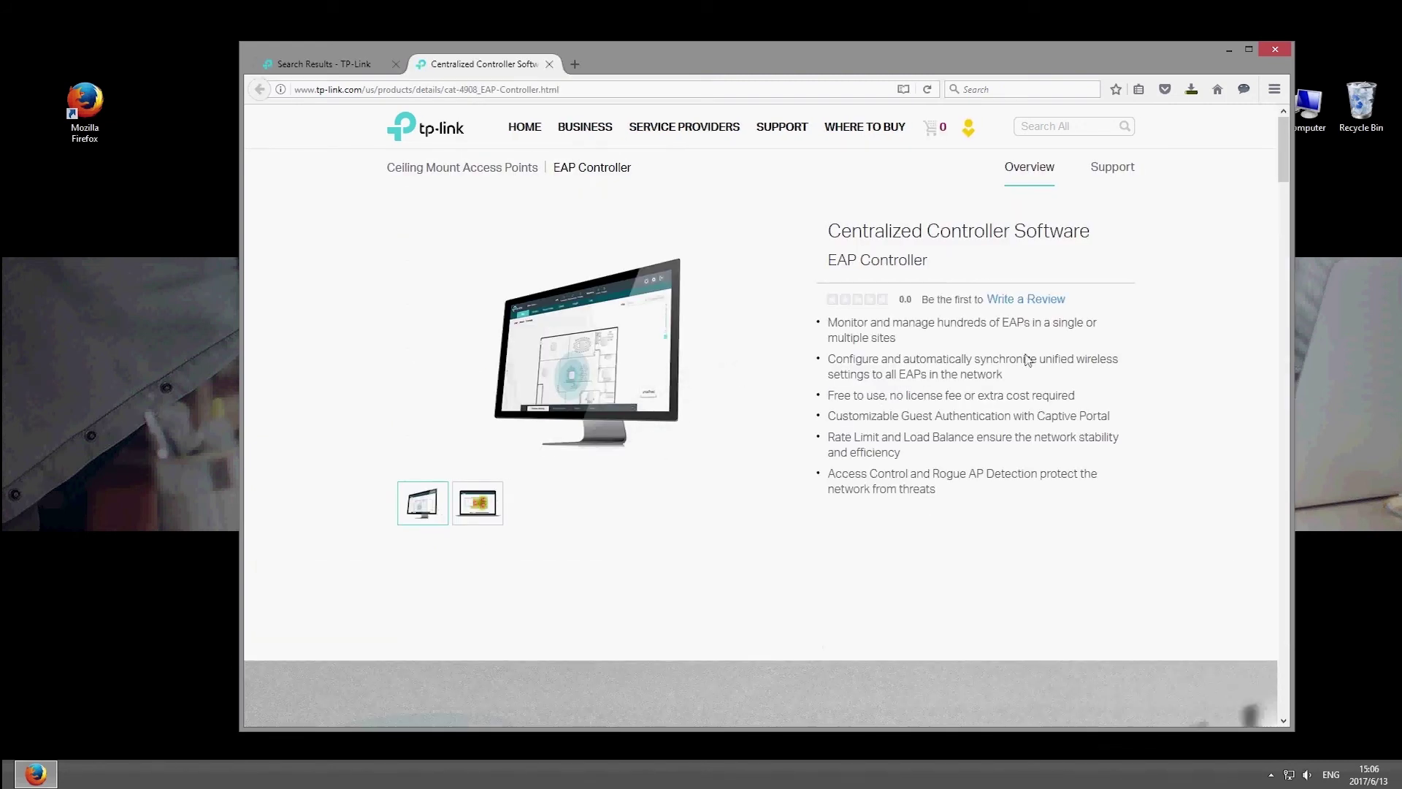
# Step: Download and save EAP Controller_V2.4.7.zip to the desktop
pyautogui.click(1112, 168)
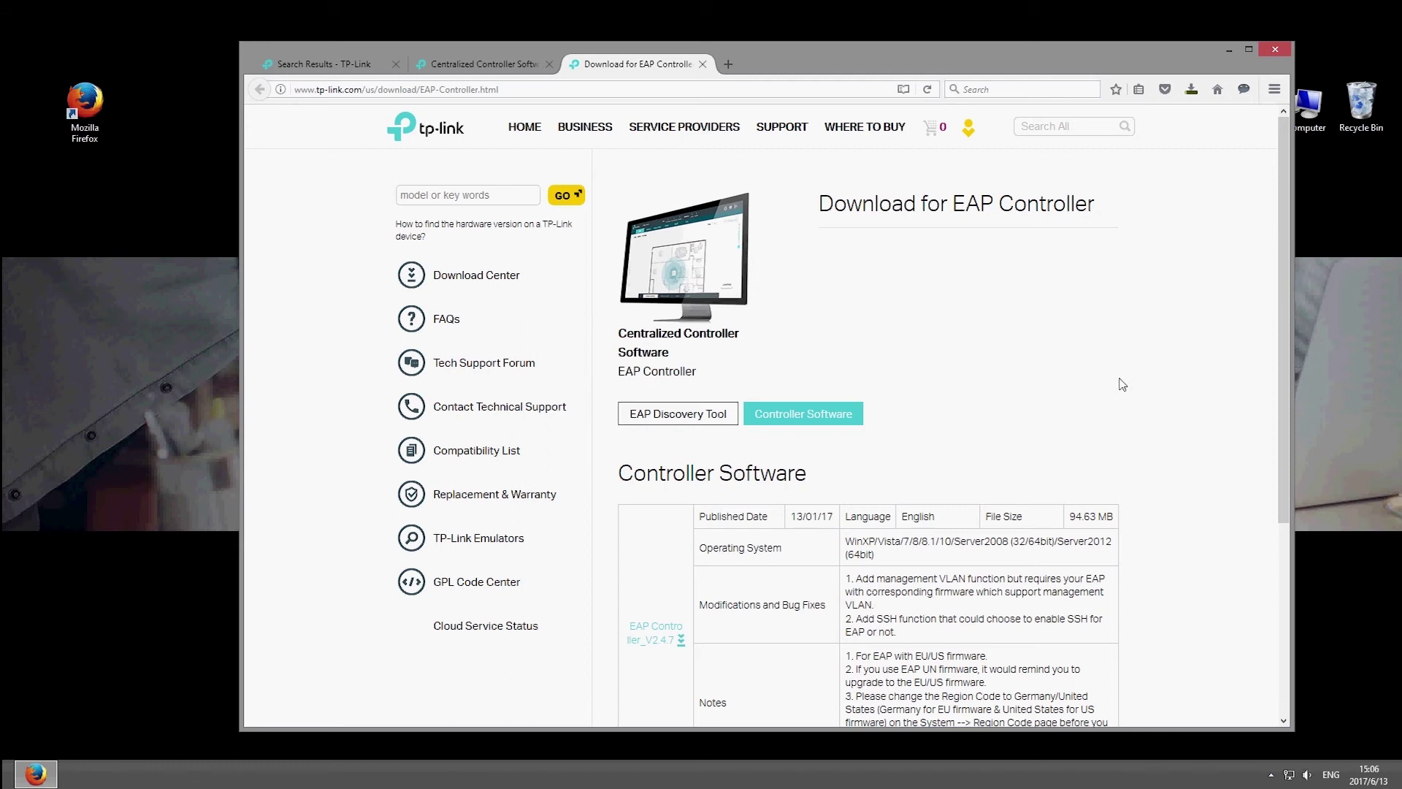
pyautogui.click(660, 635)
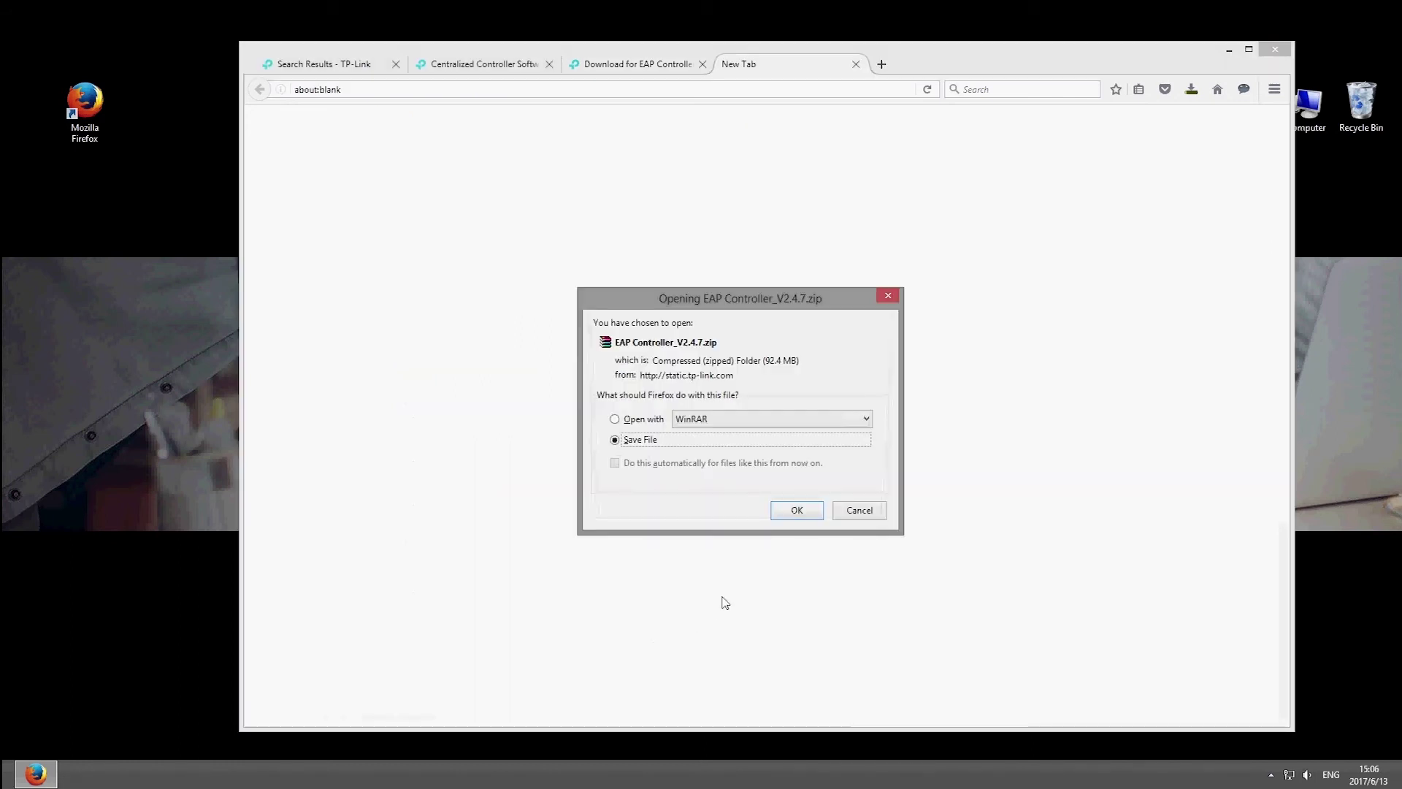
pyautogui.click(802, 514)
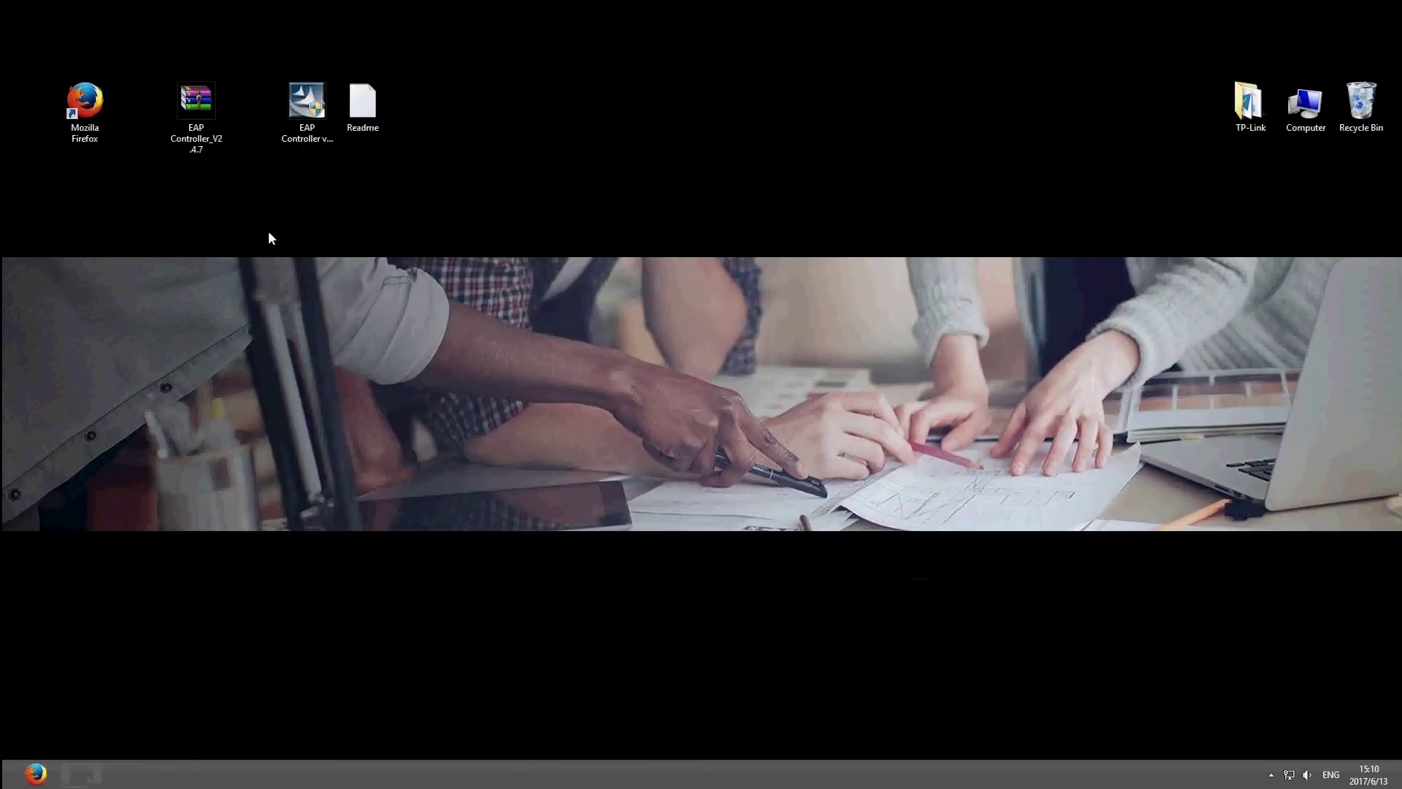
pyautogui.click(207, 117)
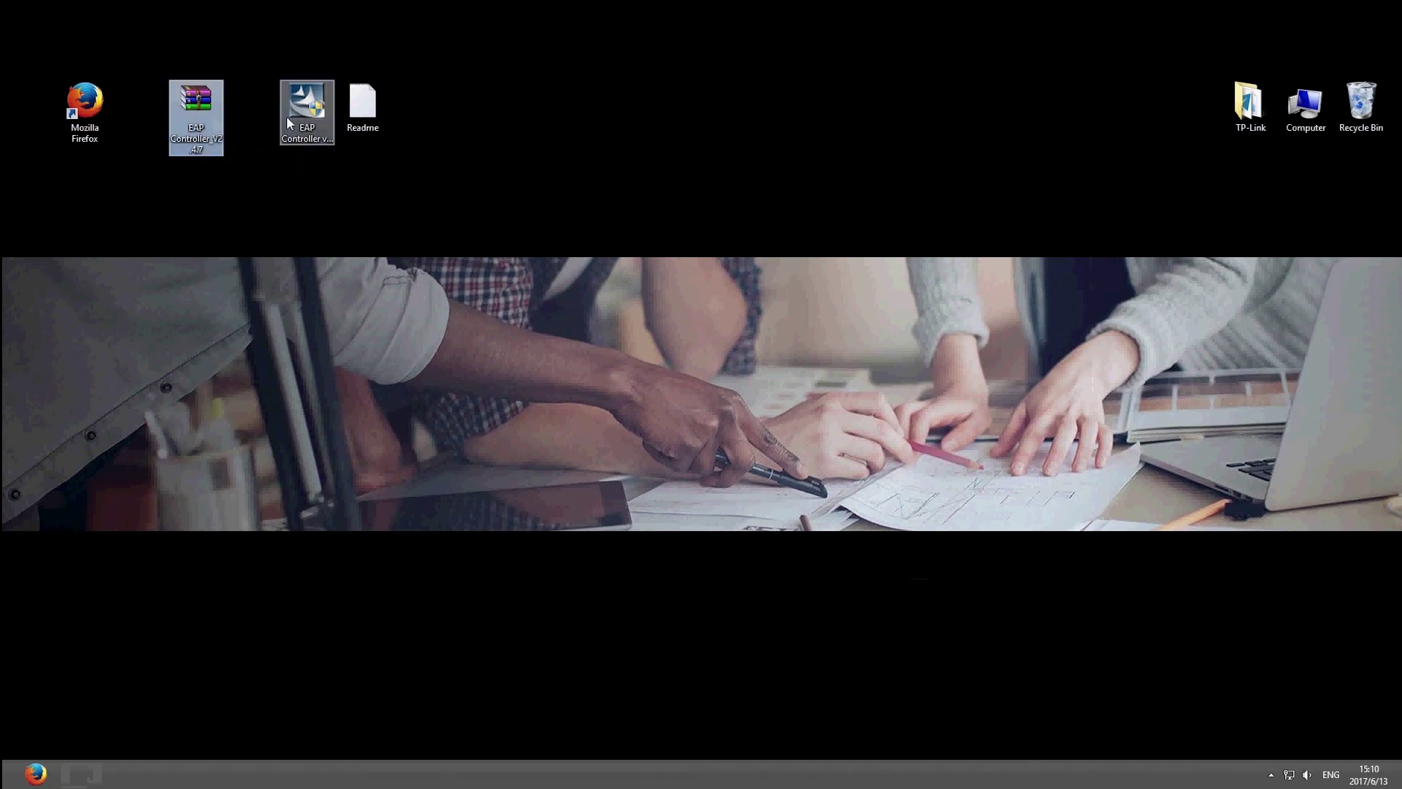
# Step: Install EAP Controller, launch it from the desktop, and allow it through the firewall
pyautogui.doubleClick(304, 122)
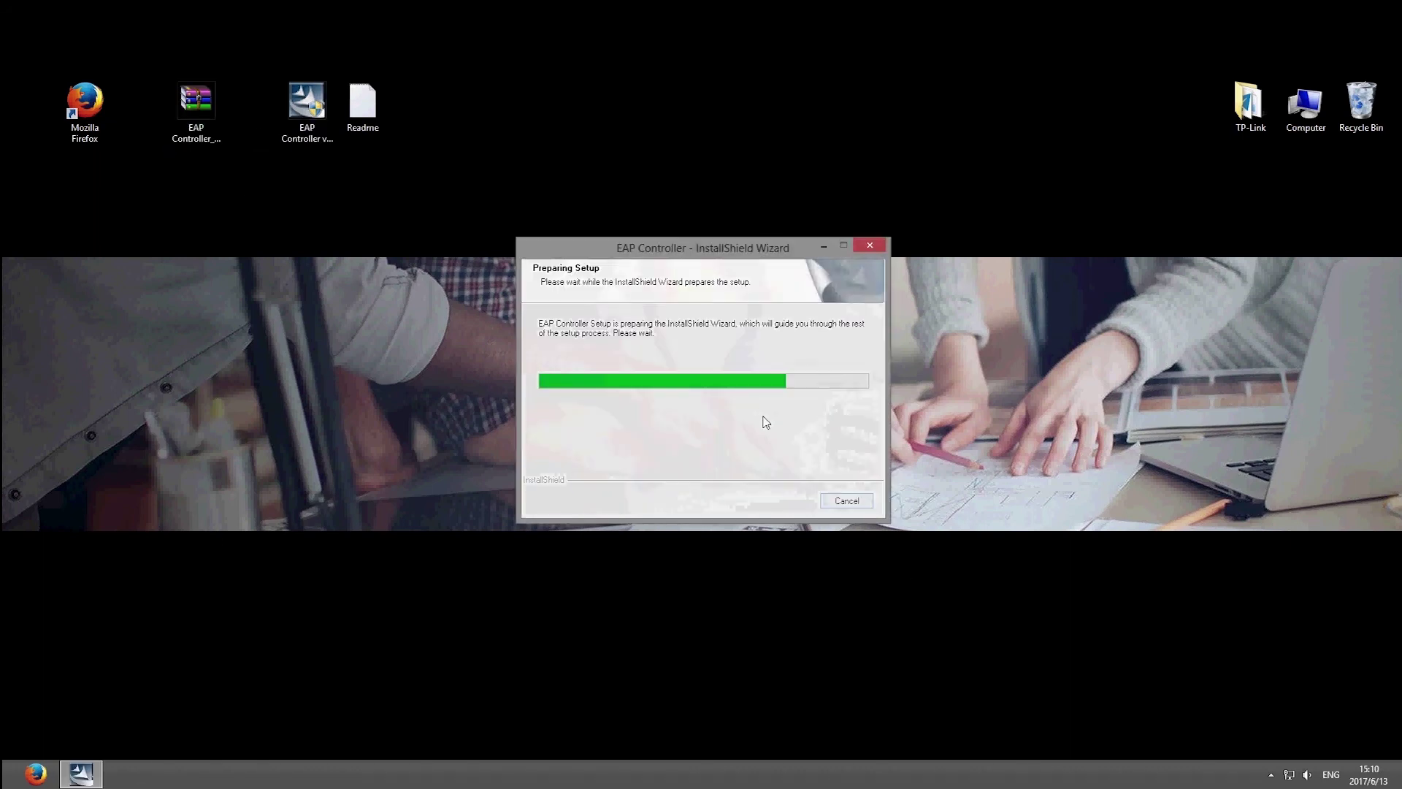
pyautogui.click(783, 515)
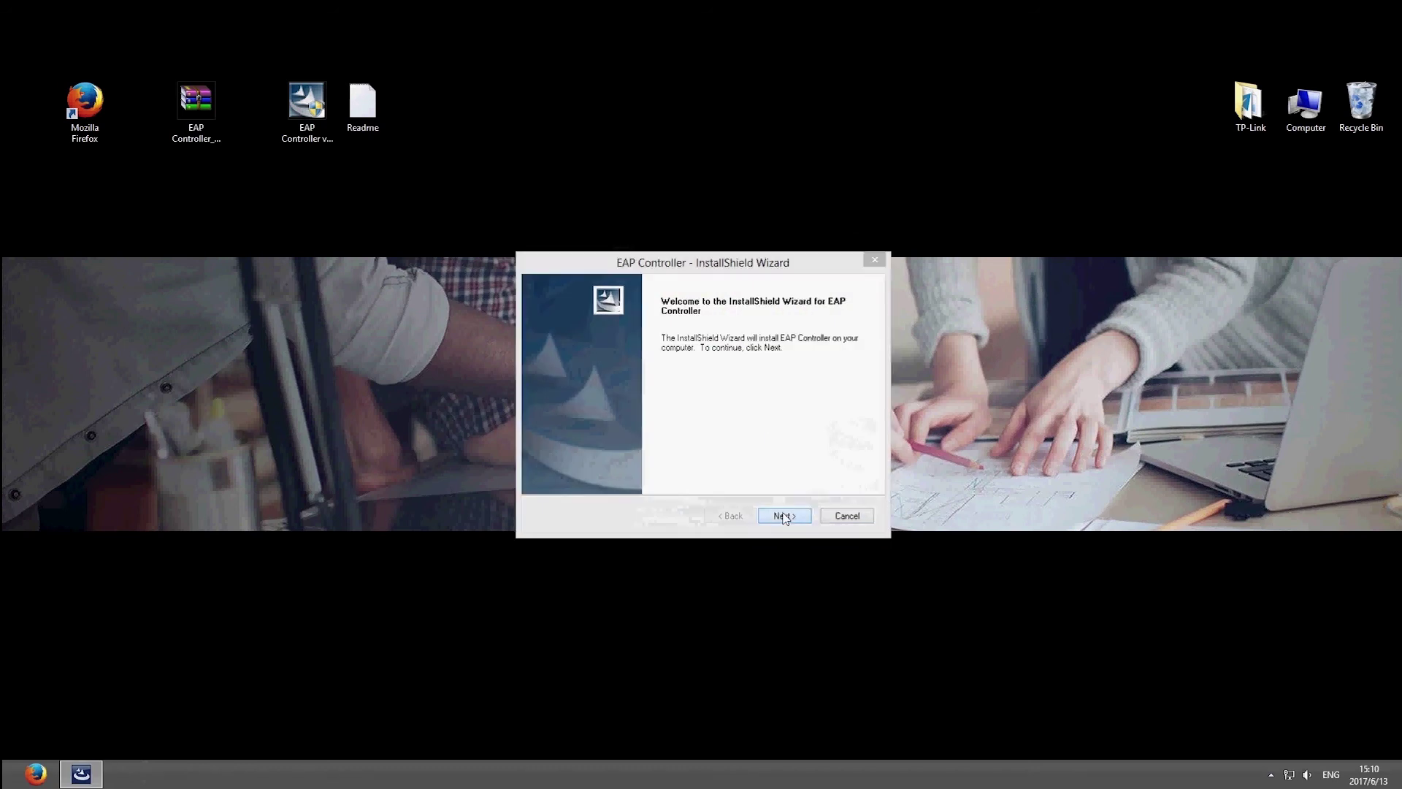
pyautogui.click(779, 505)
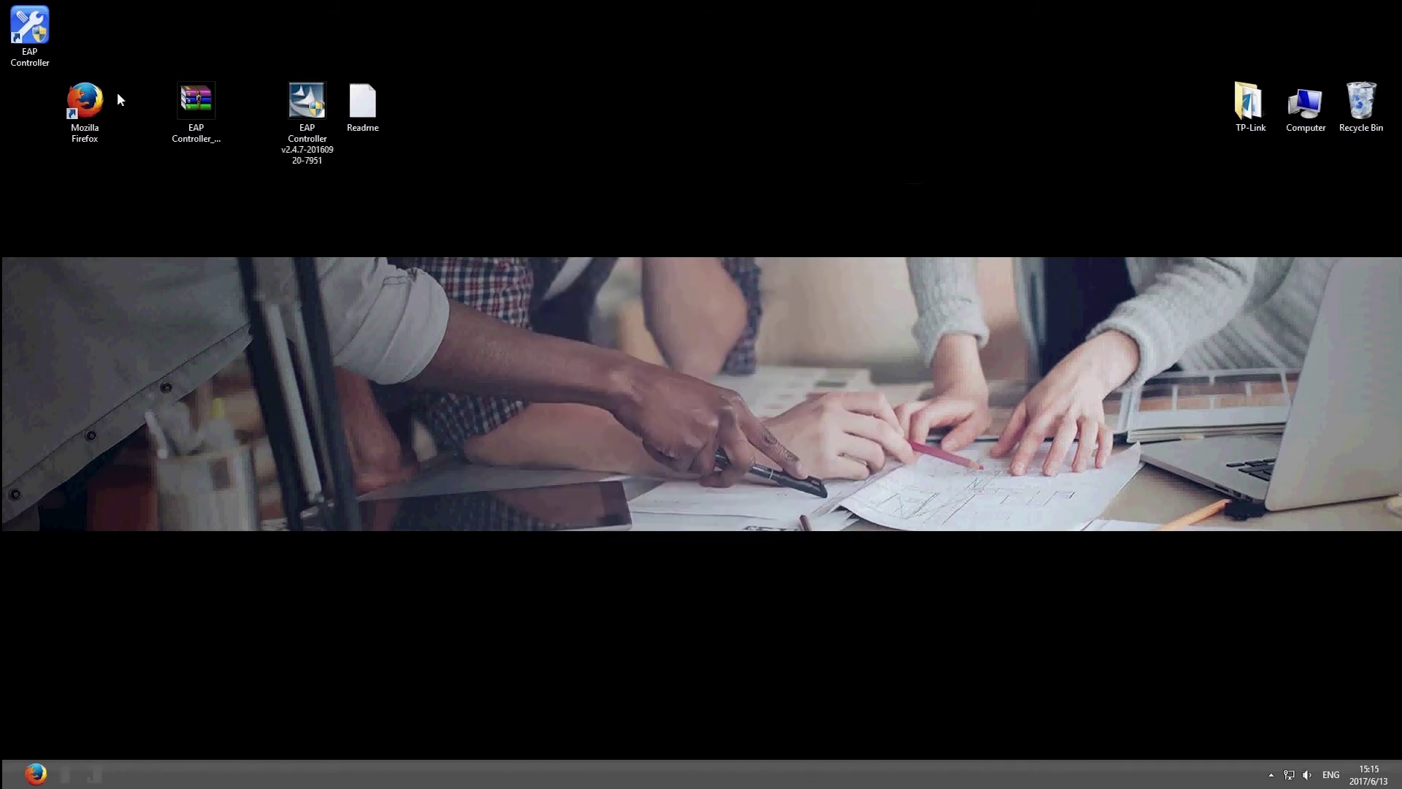
pyautogui.doubleClick(30, 28)
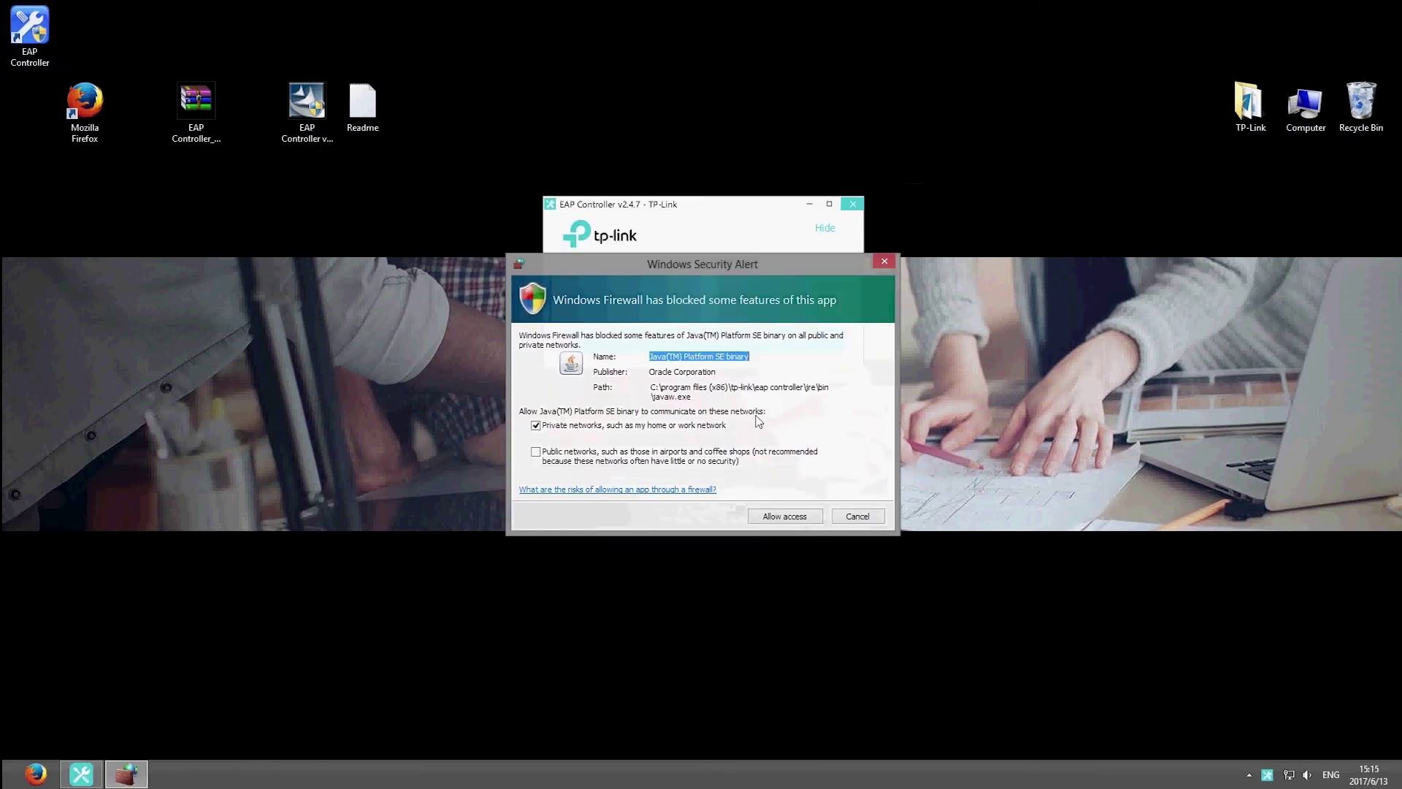
pyautogui.click(785, 515)
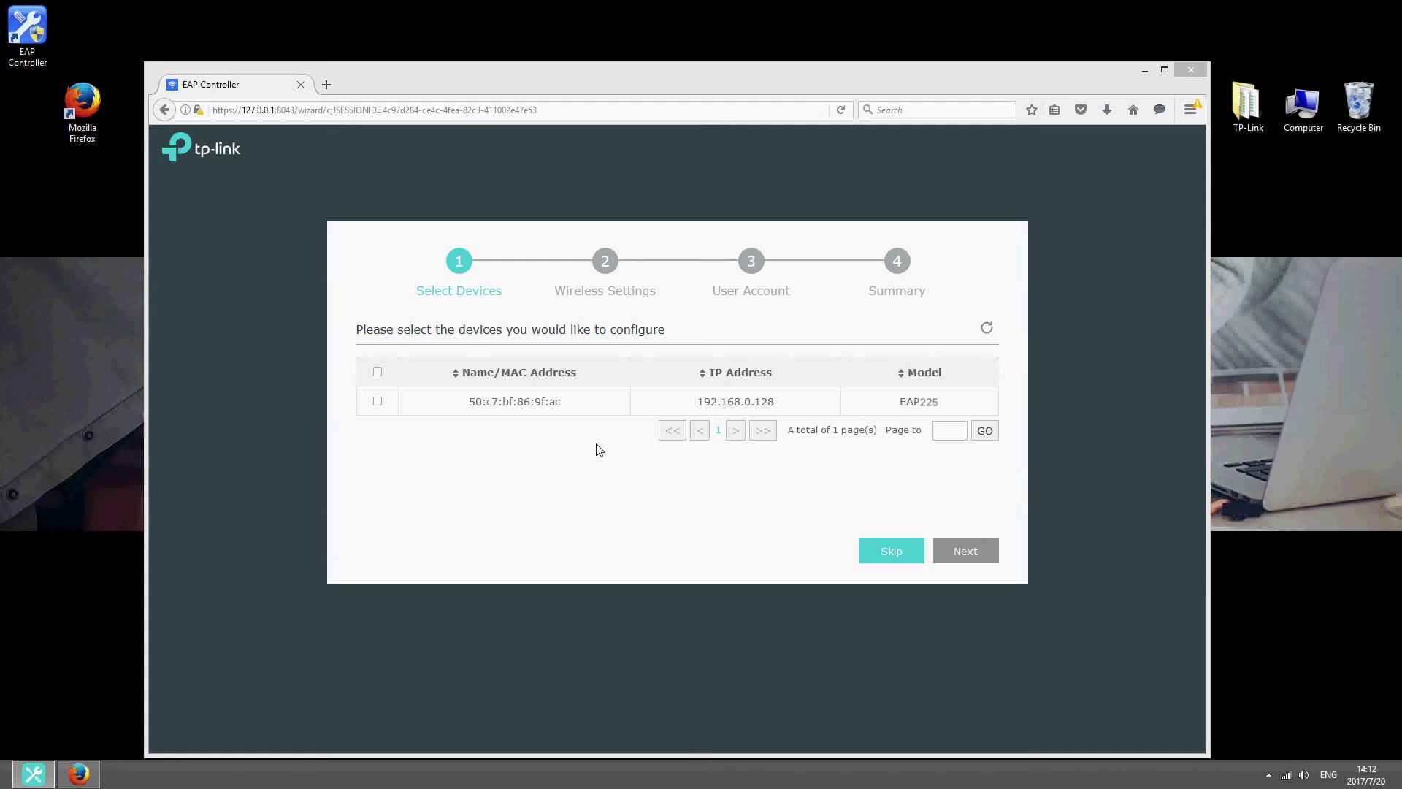
# Step: Select the EAP225 and set its SSID to TP-Link-EAP with a Wi-Fi password
pyautogui.click(378, 402)
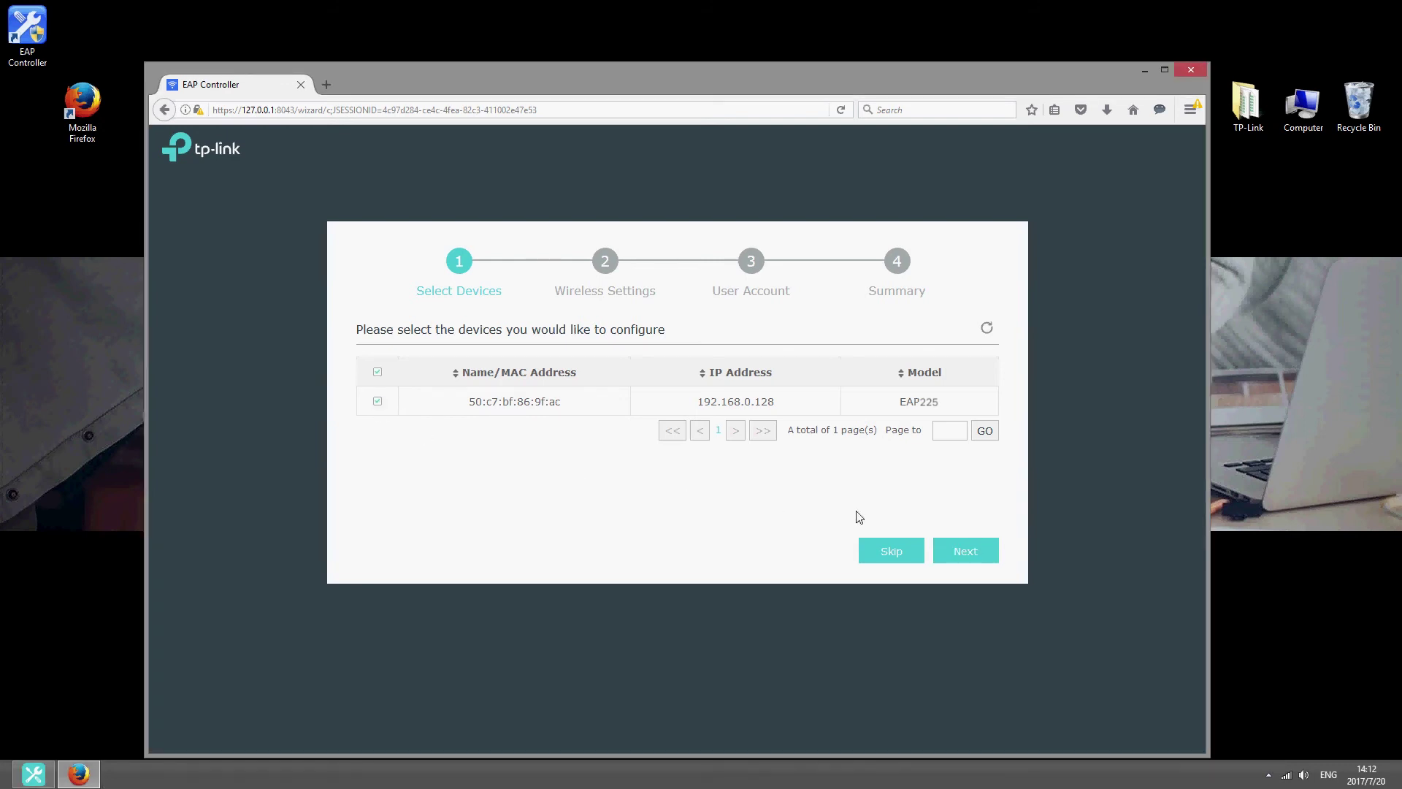
pyautogui.click(974, 549)
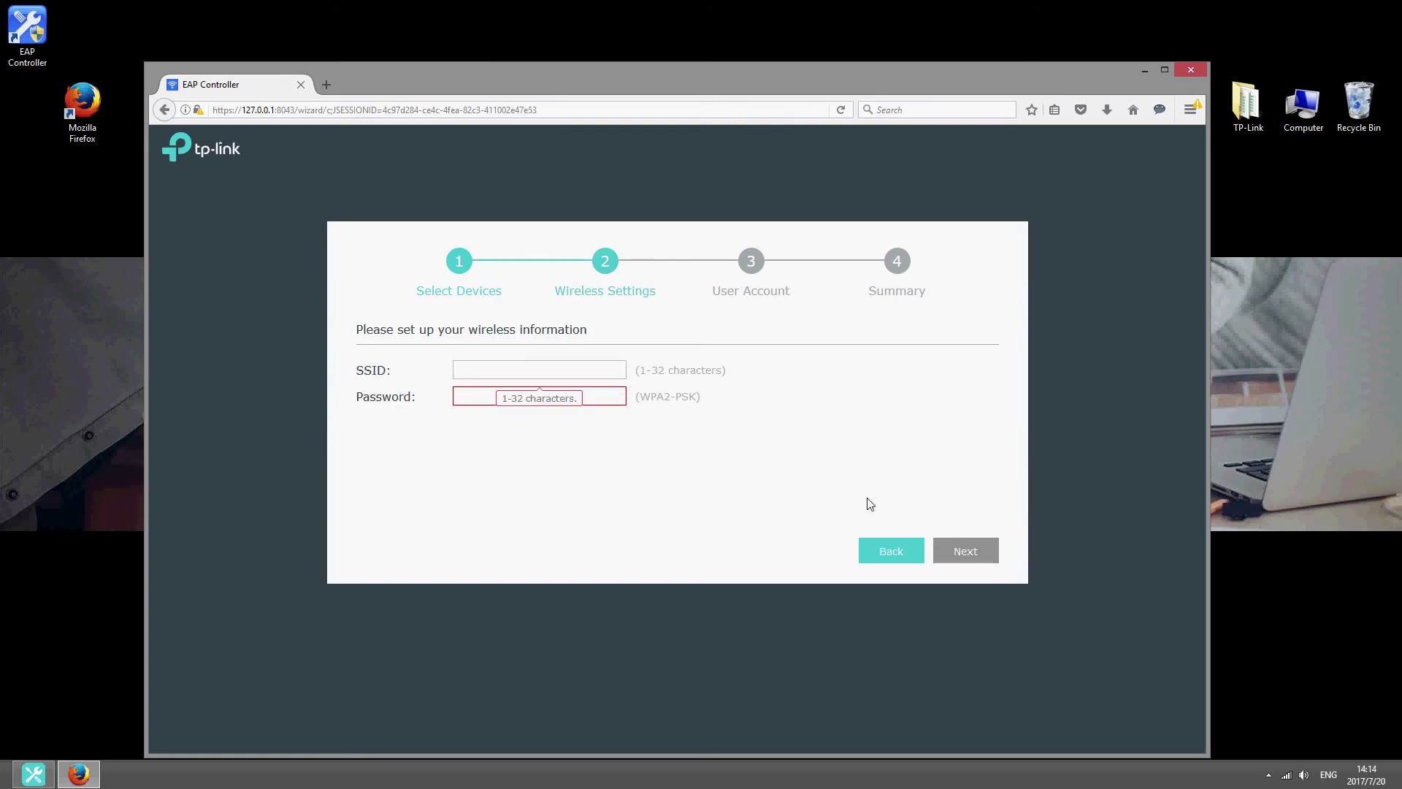
pyautogui.click(625, 372)
pyautogui.write('TP-')
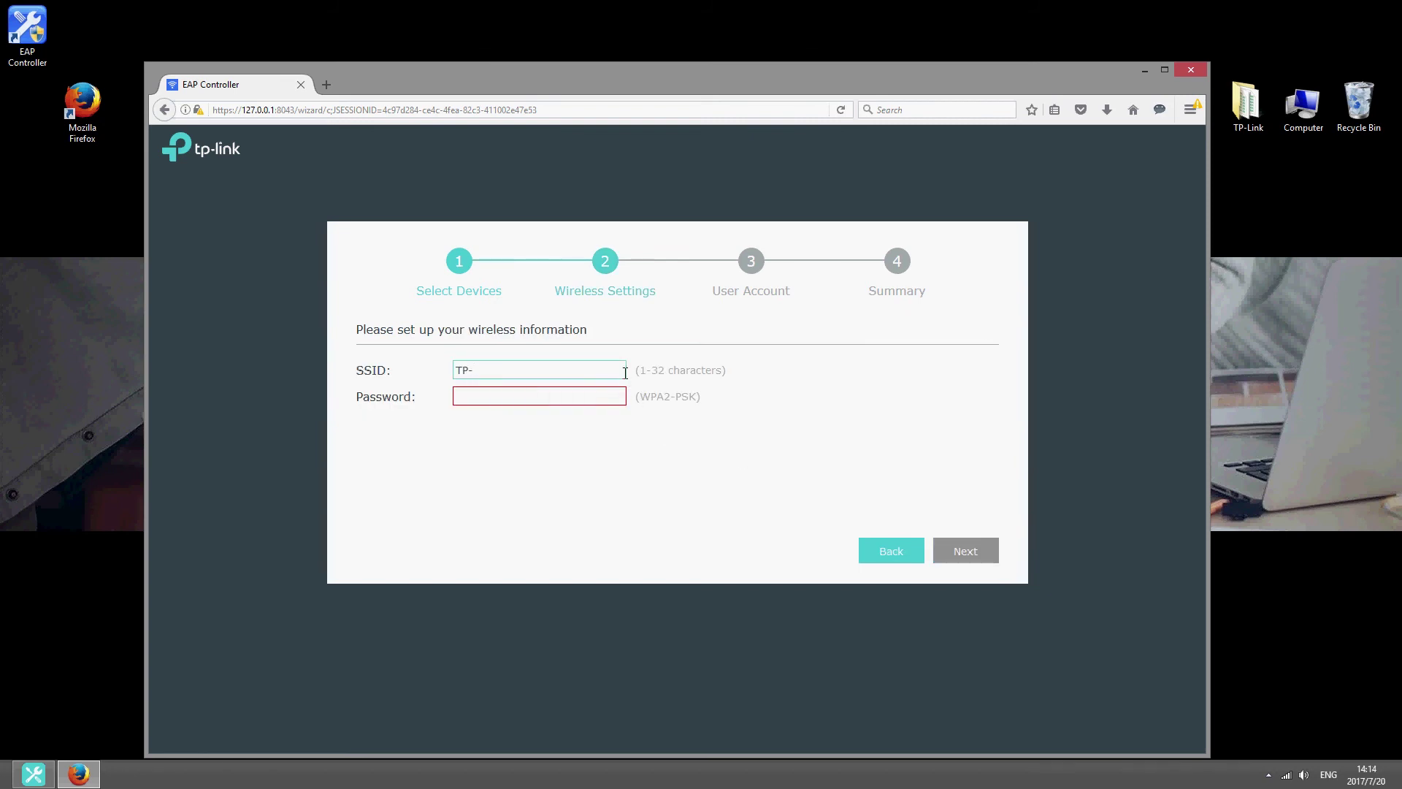
pyautogui.write('Link-EAP')
pyautogui.press('Tab')
pyautogui.write('12345678')
pyautogui.click(958, 552)
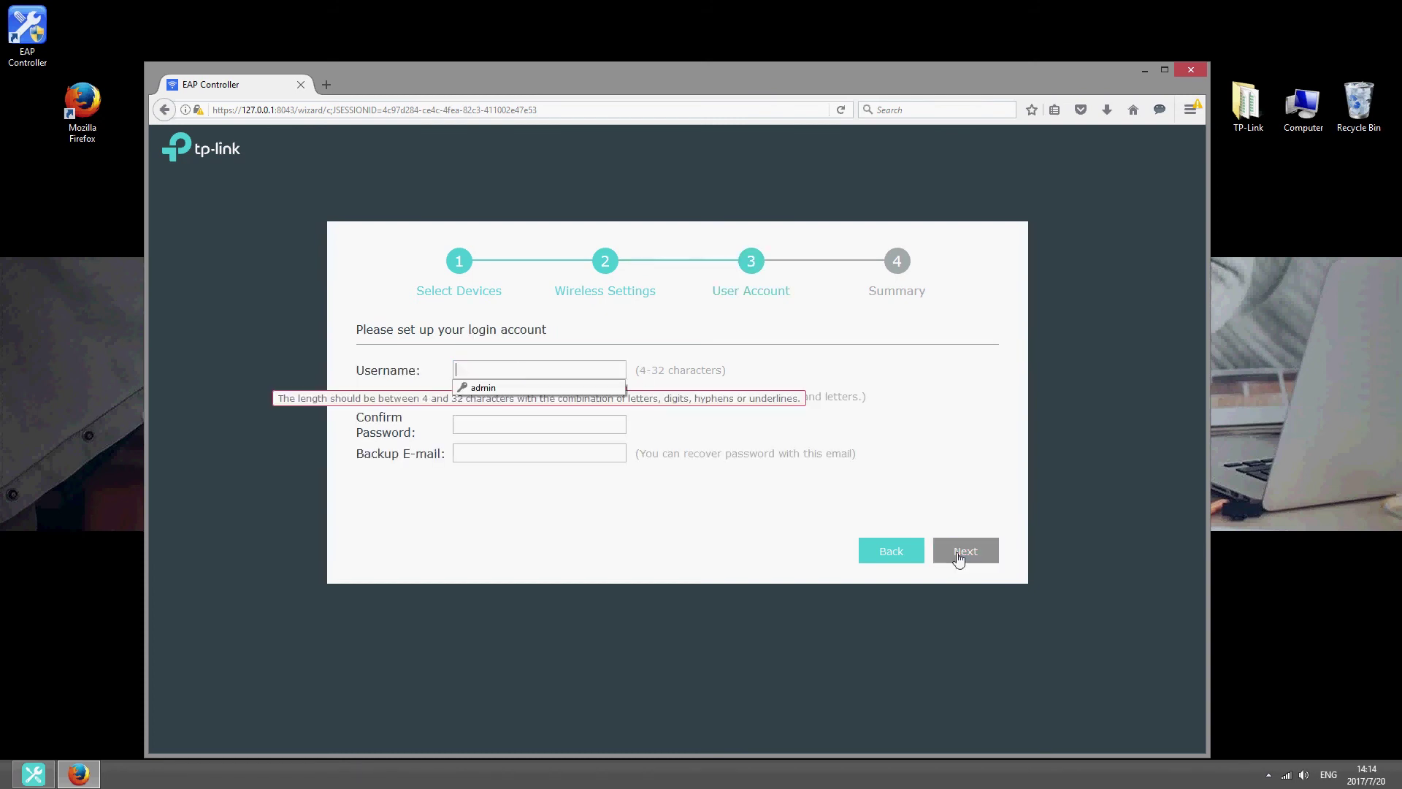
# Step: Create the admin login account with a password and backup e-mail, then review the Summary
pyautogui.click(616, 365)
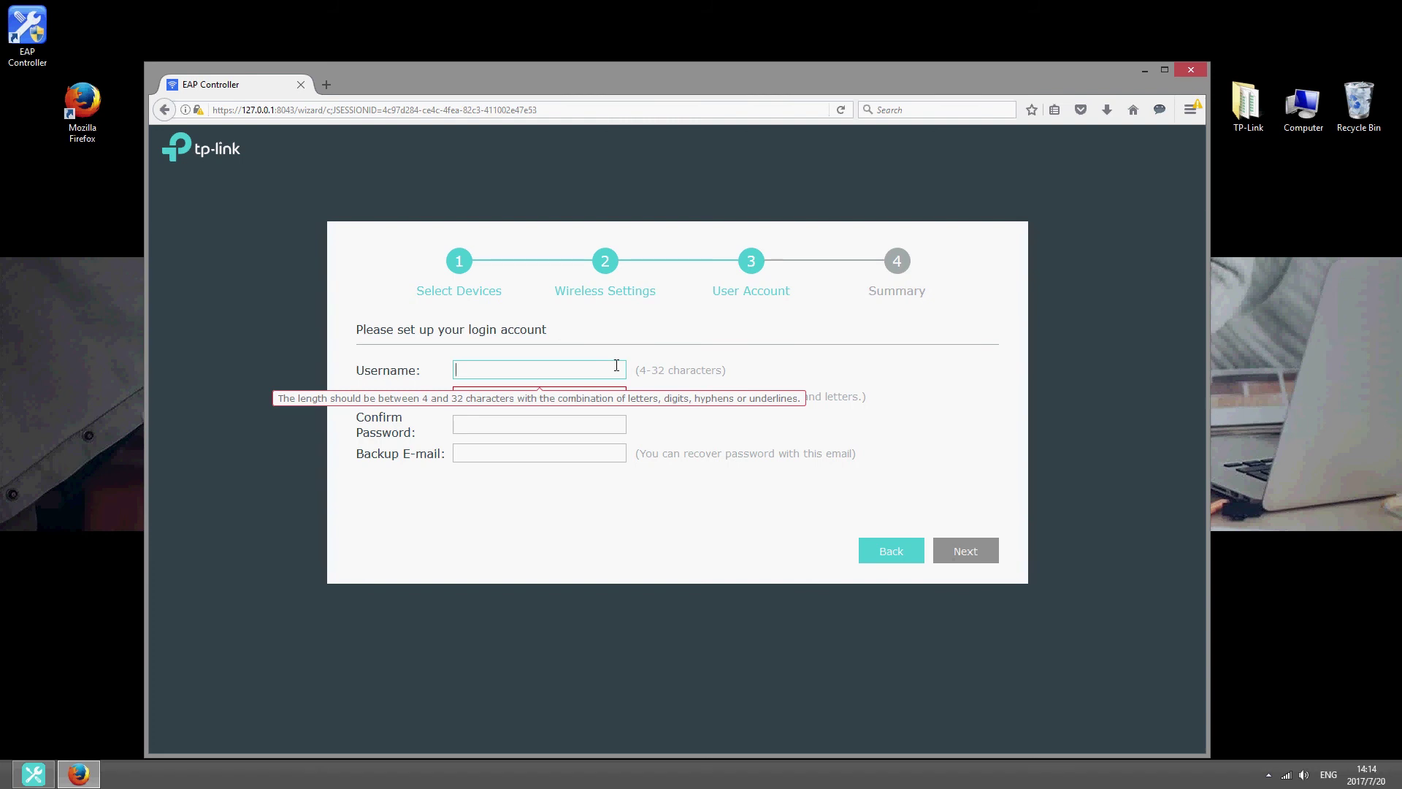
pyautogui.write('admin')
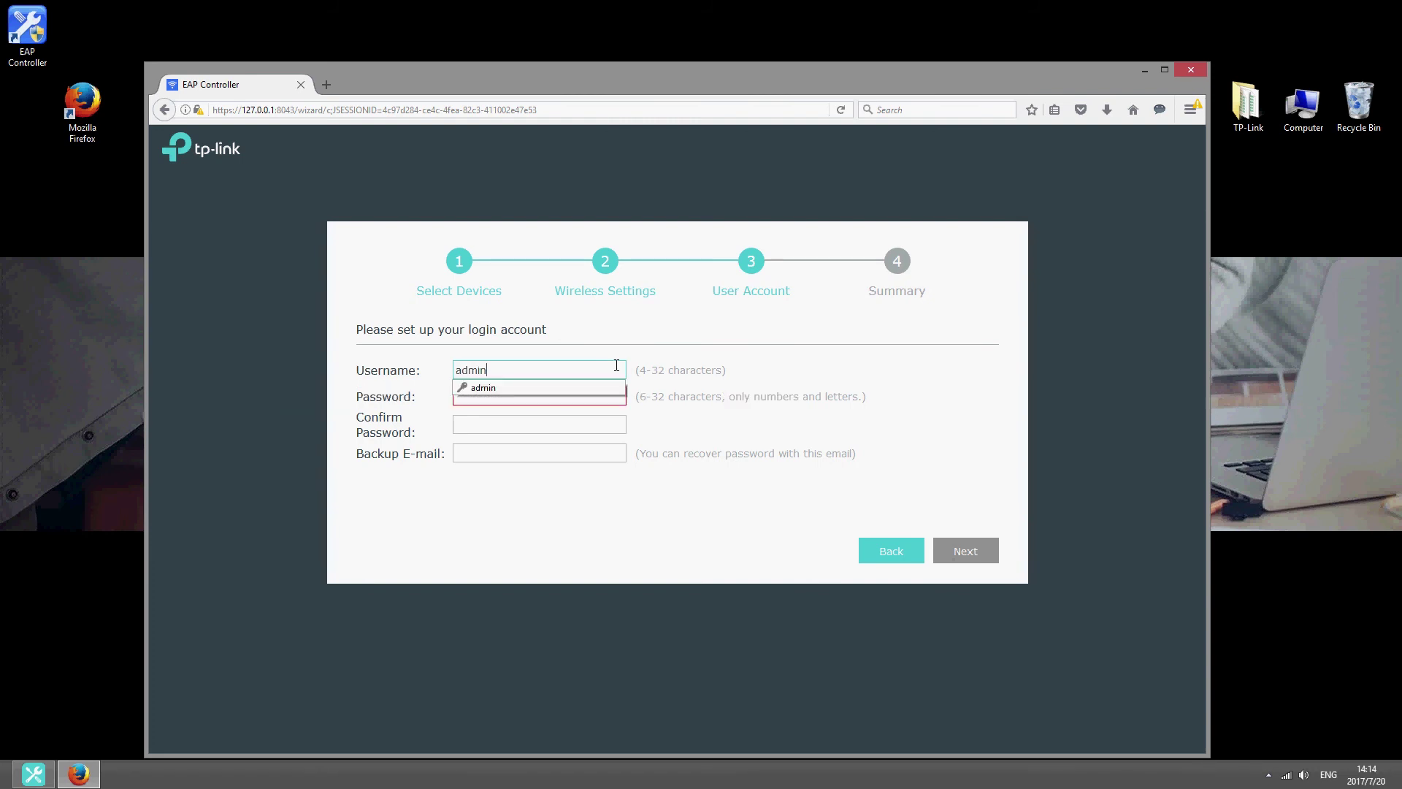
pyautogui.press('Tab')
pyautogui.write('123456')
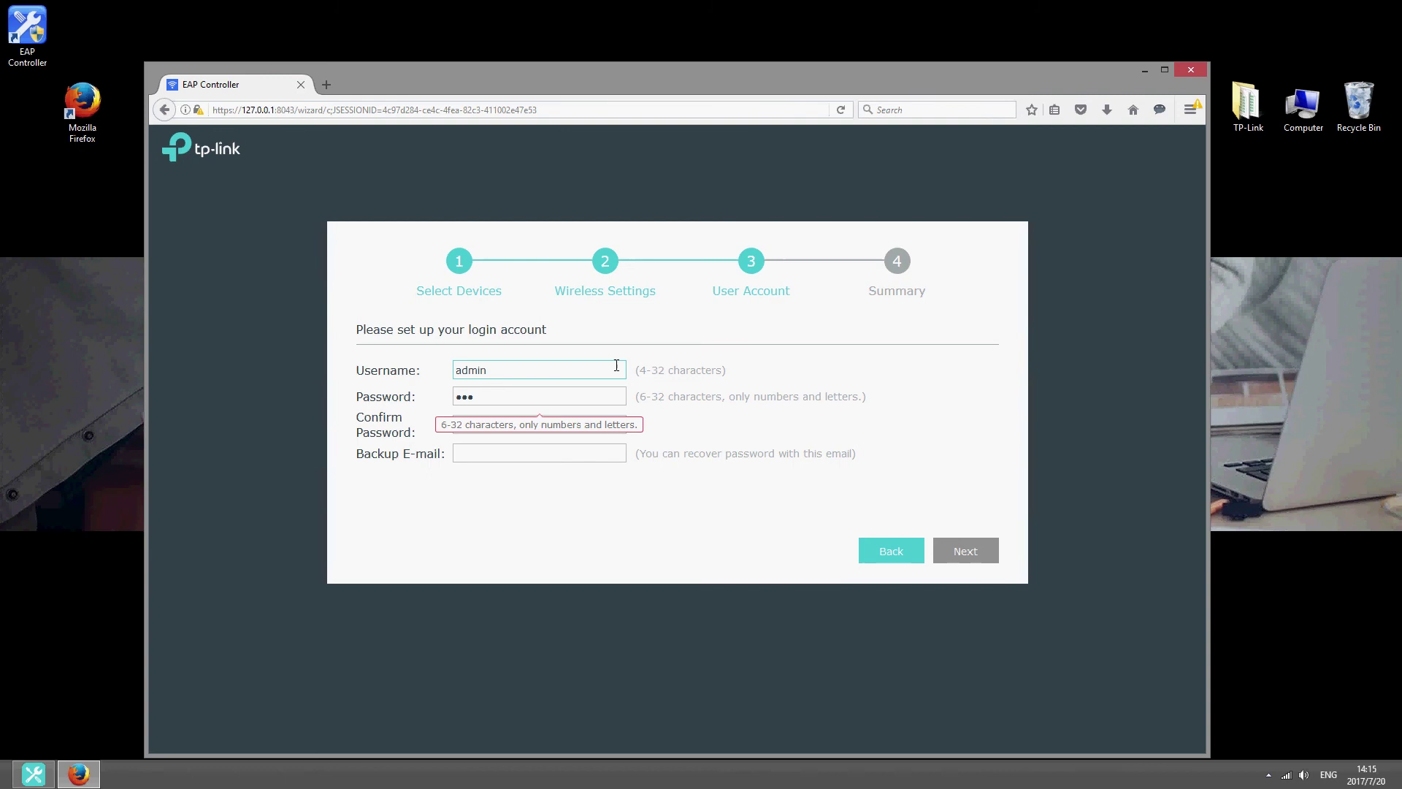
pyautogui.press('Tab')
pyautogui.write('123456')
pyautogui.press('Tab')
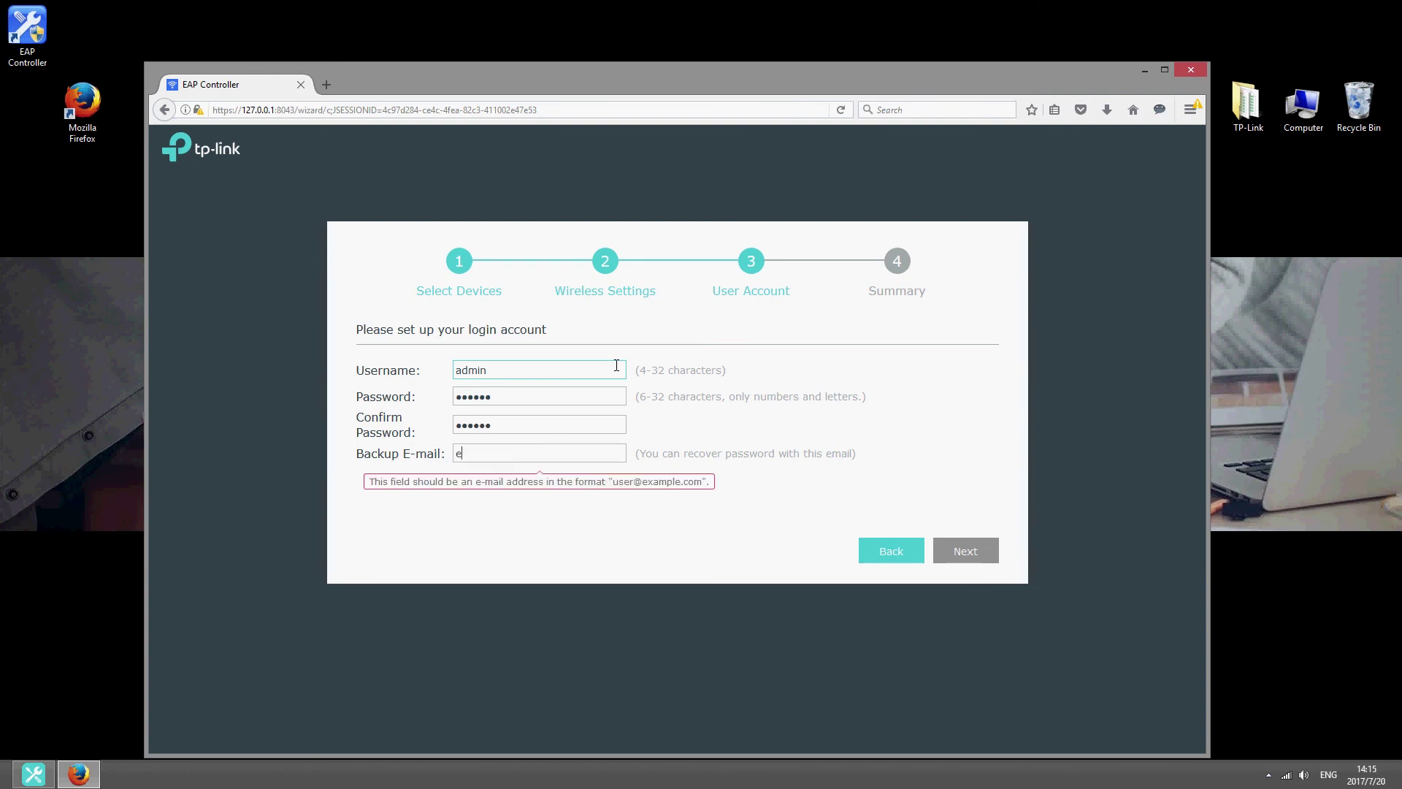
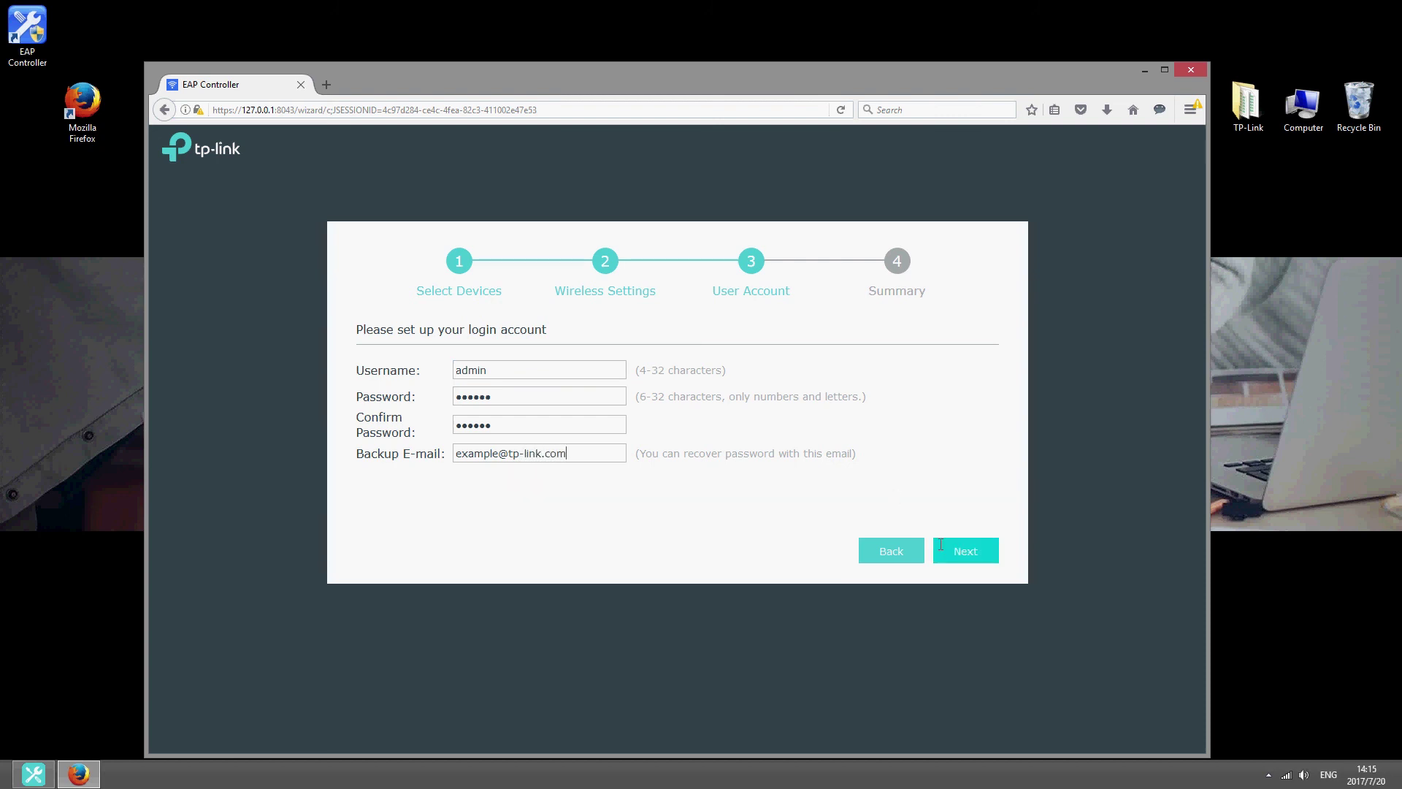
pyautogui.click(949, 553)
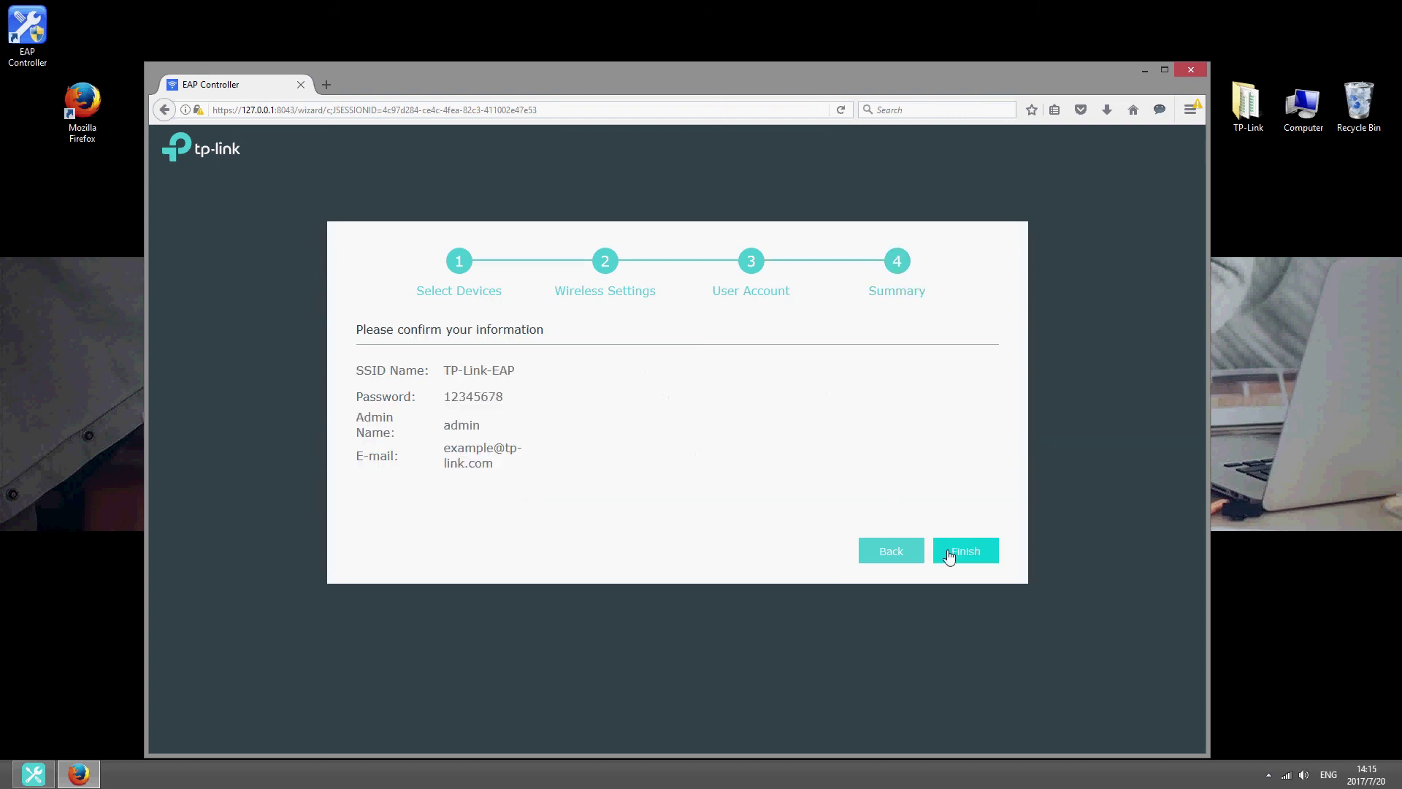
# Step: Finish the wizard, sign in, and view the Access Points list showing the EAP225
pyautogui.click(949, 555)
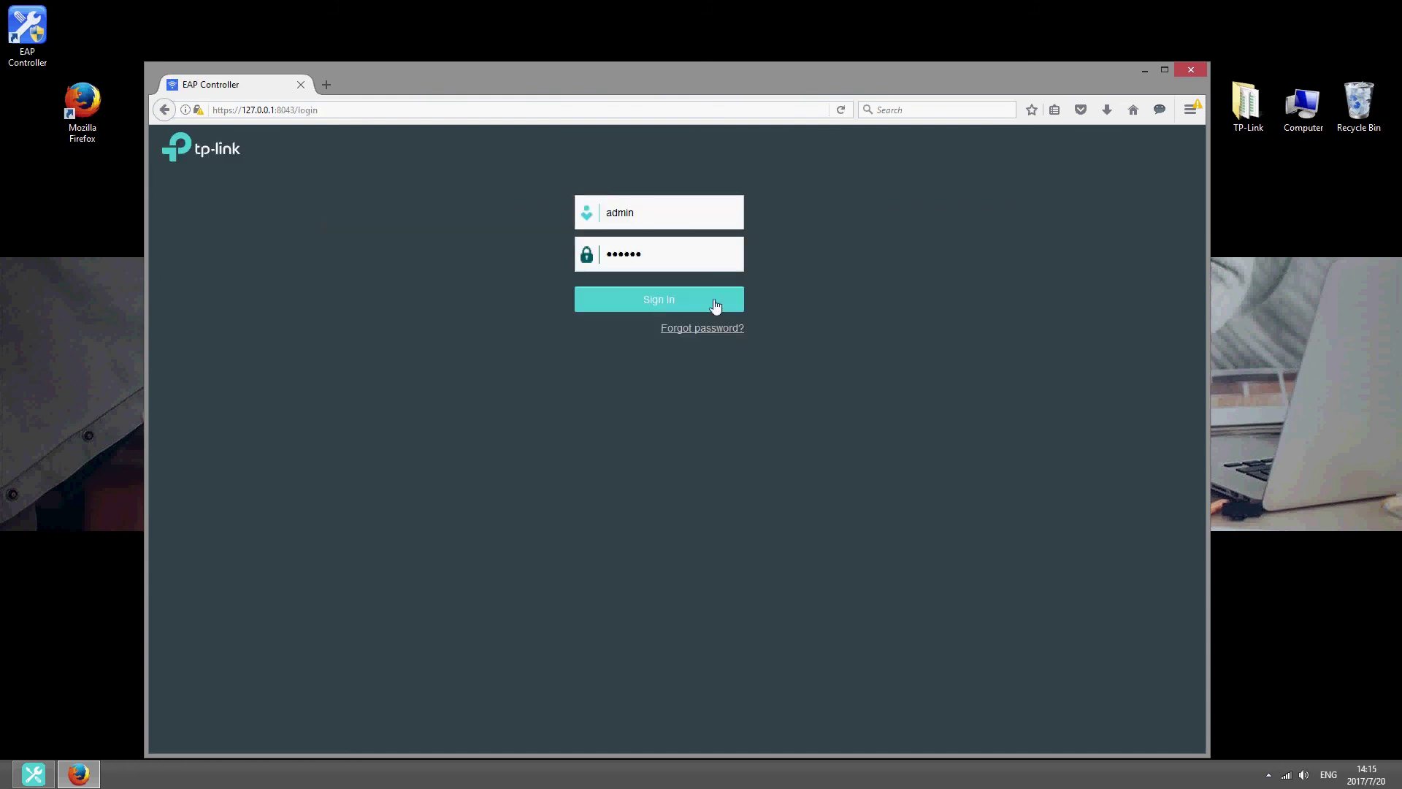
pyautogui.click(715, 301)
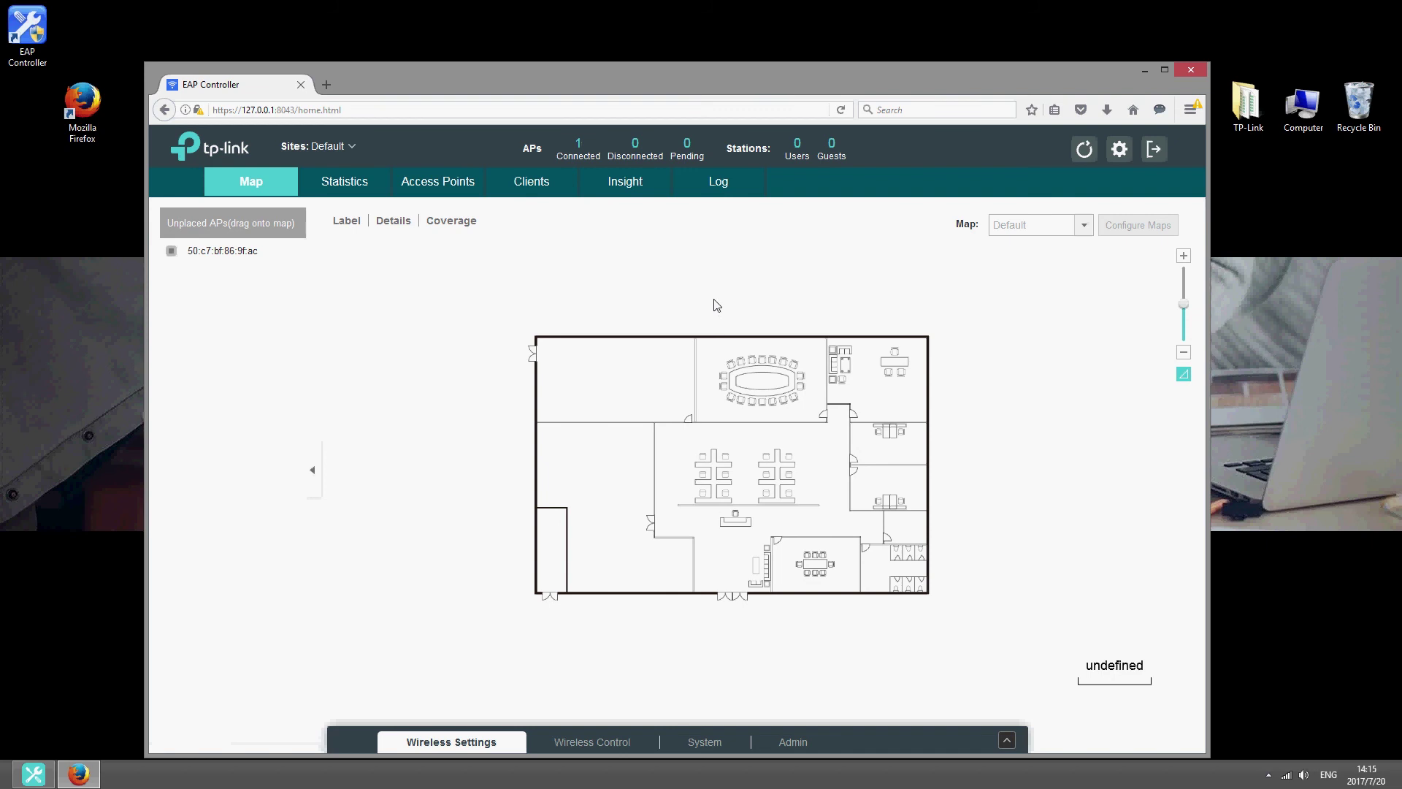
pyautogui.click(578, 159)
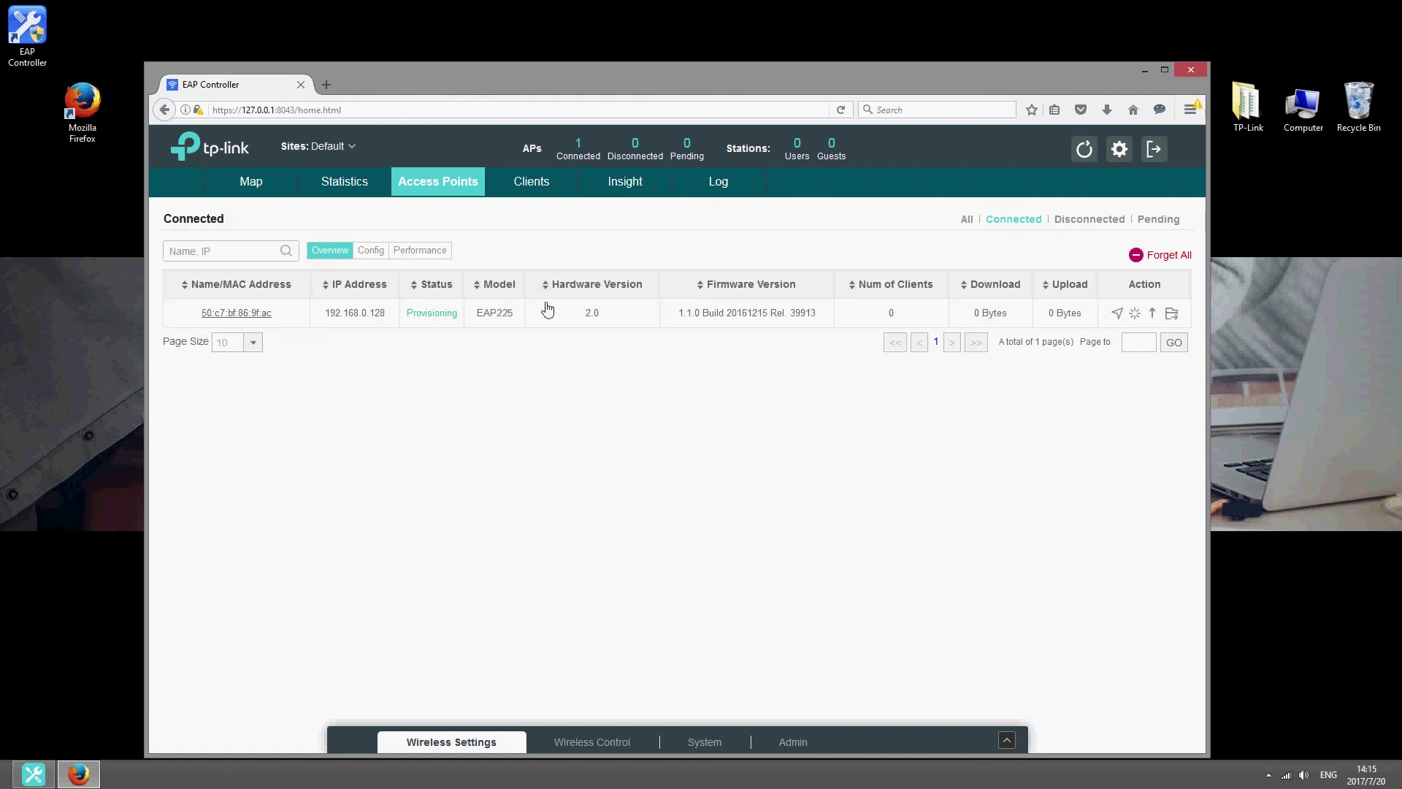